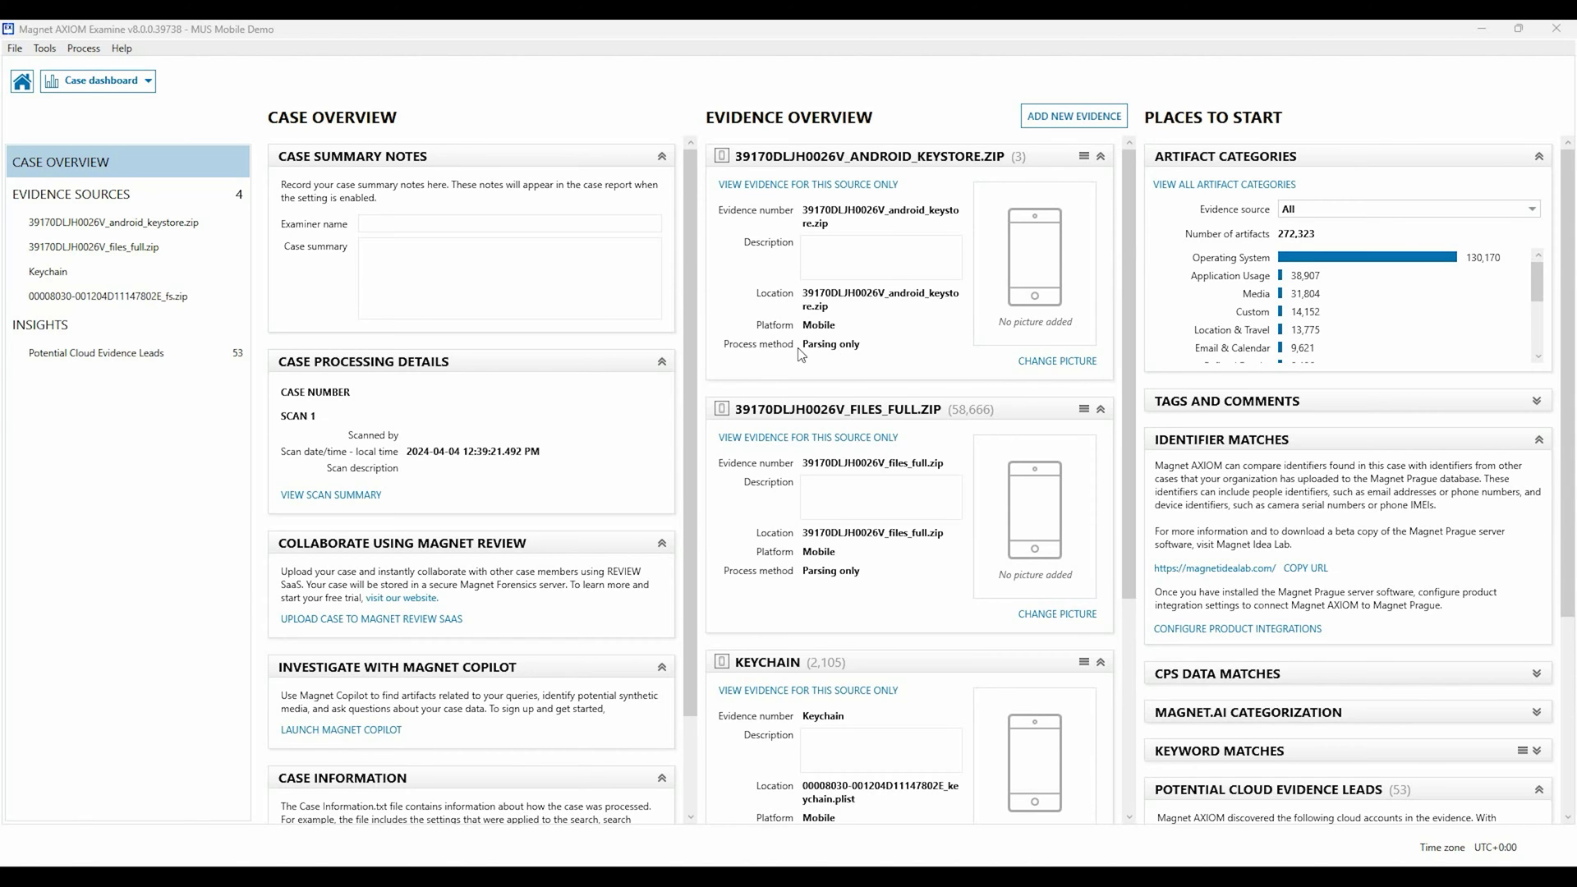
{"action": "left_click", "coordinate": [128, 299]}
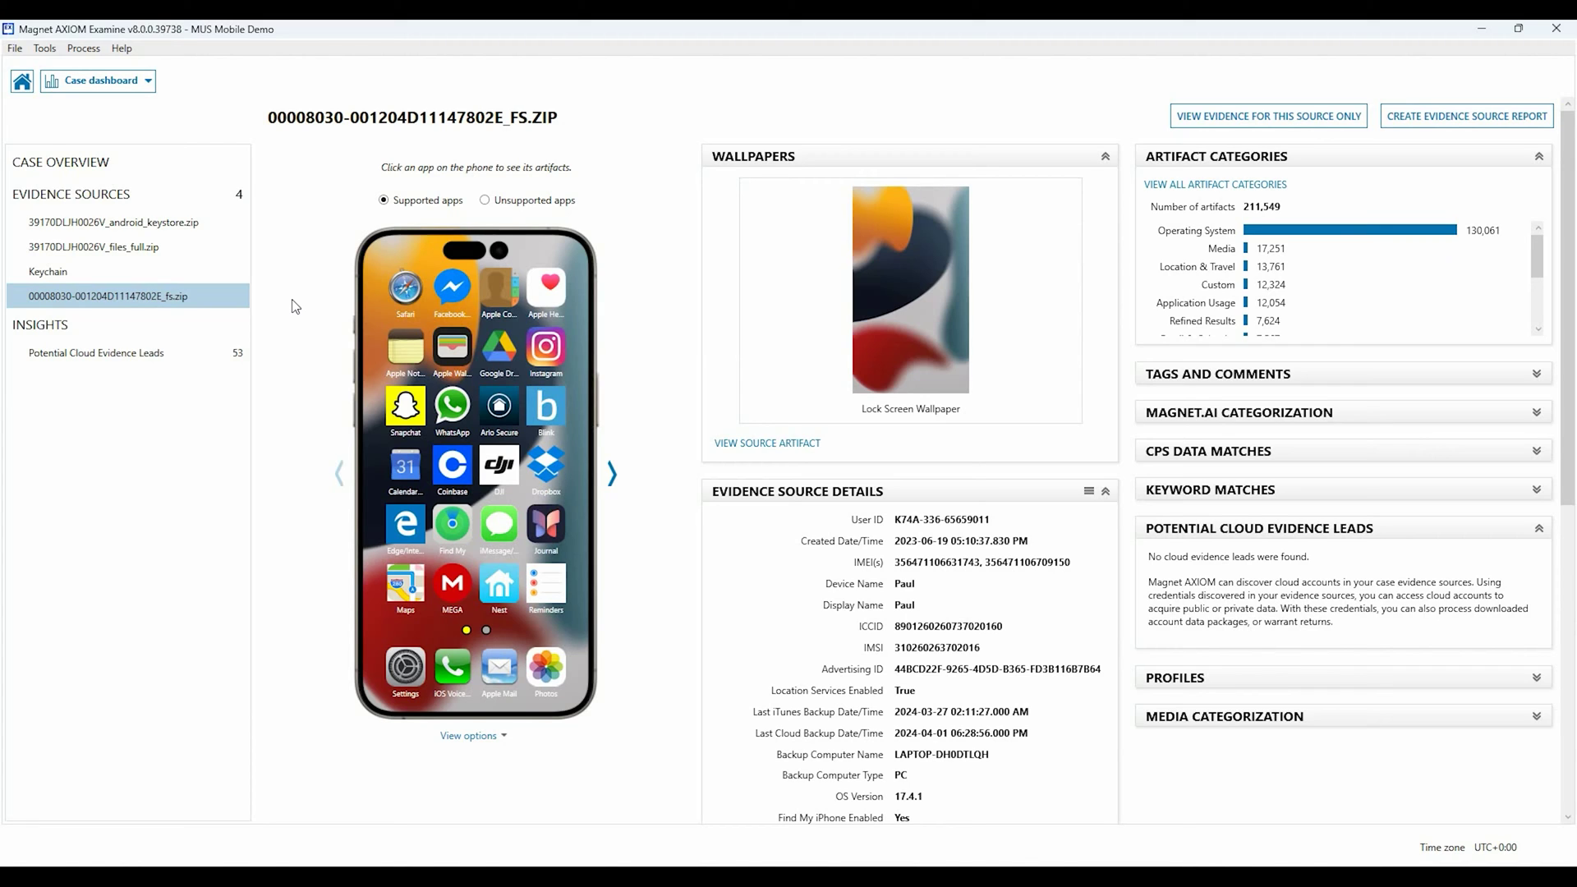
{"action": "left_click", "coordinate": [612, 474]}
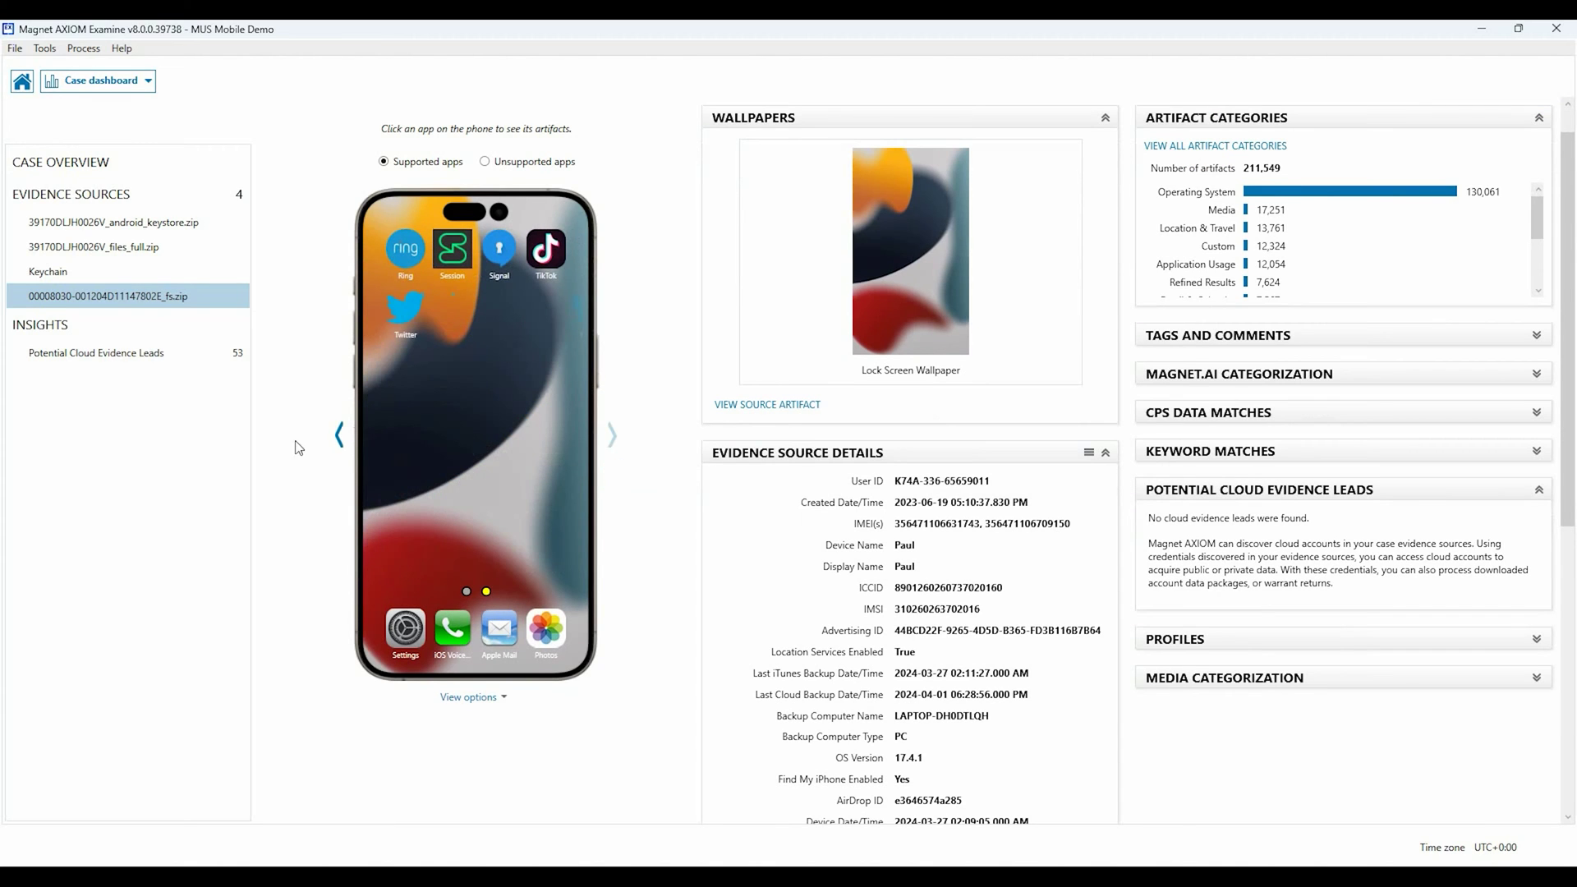
{"action": "left_click", "coordinate": [341, 434]}
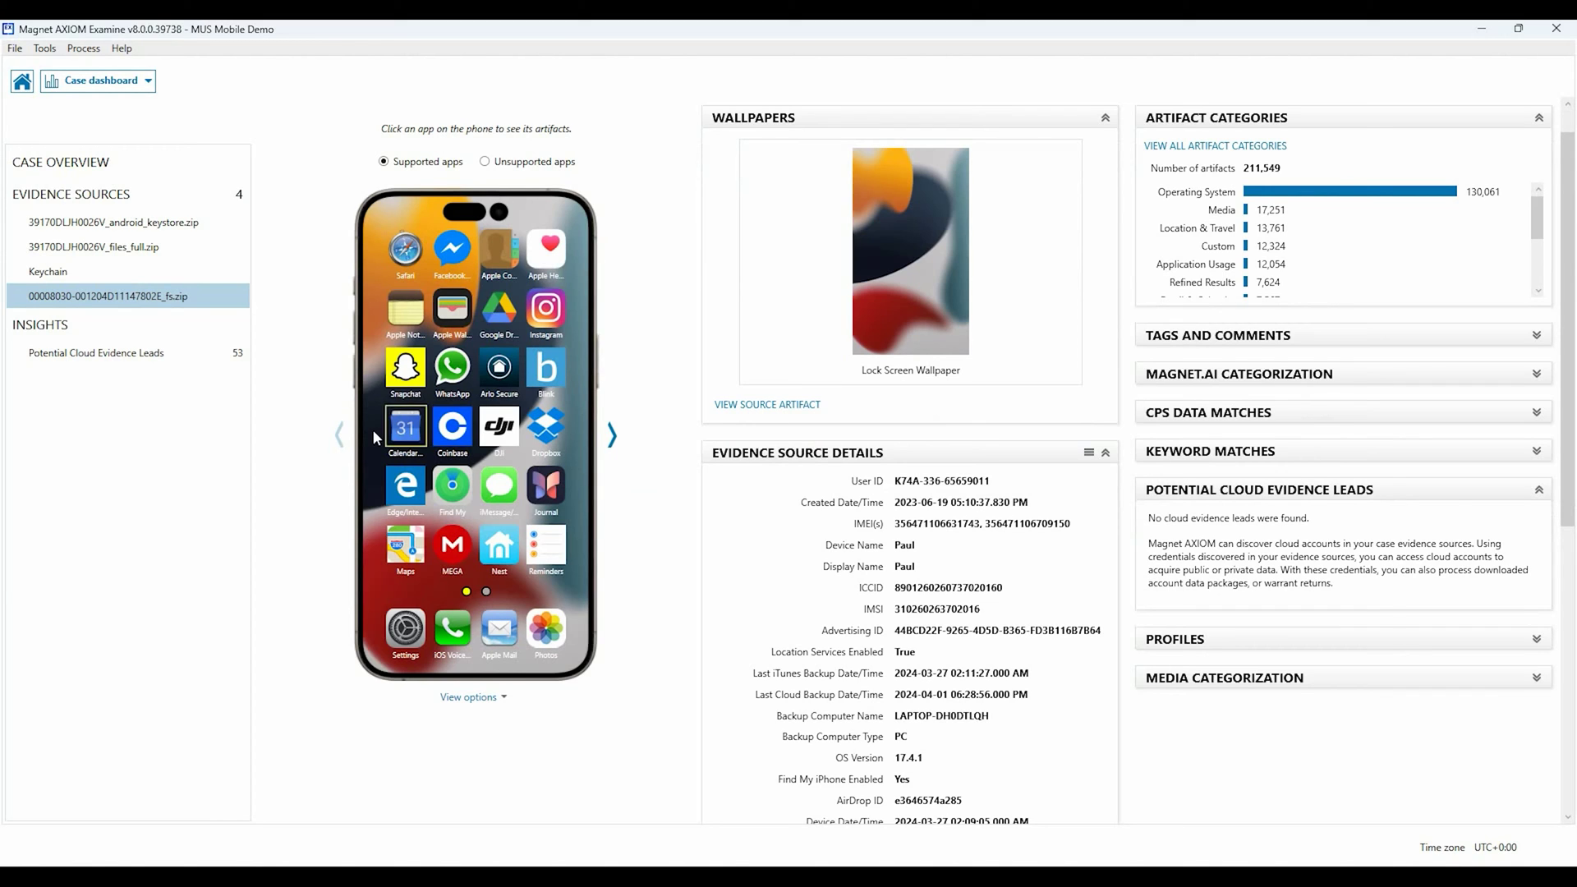
Show the 429 iOS iMessage/SMS conversations via the Messages icon, glancing at View options unchanged
{"action": "left_click", "coordinate": [496, 491]}
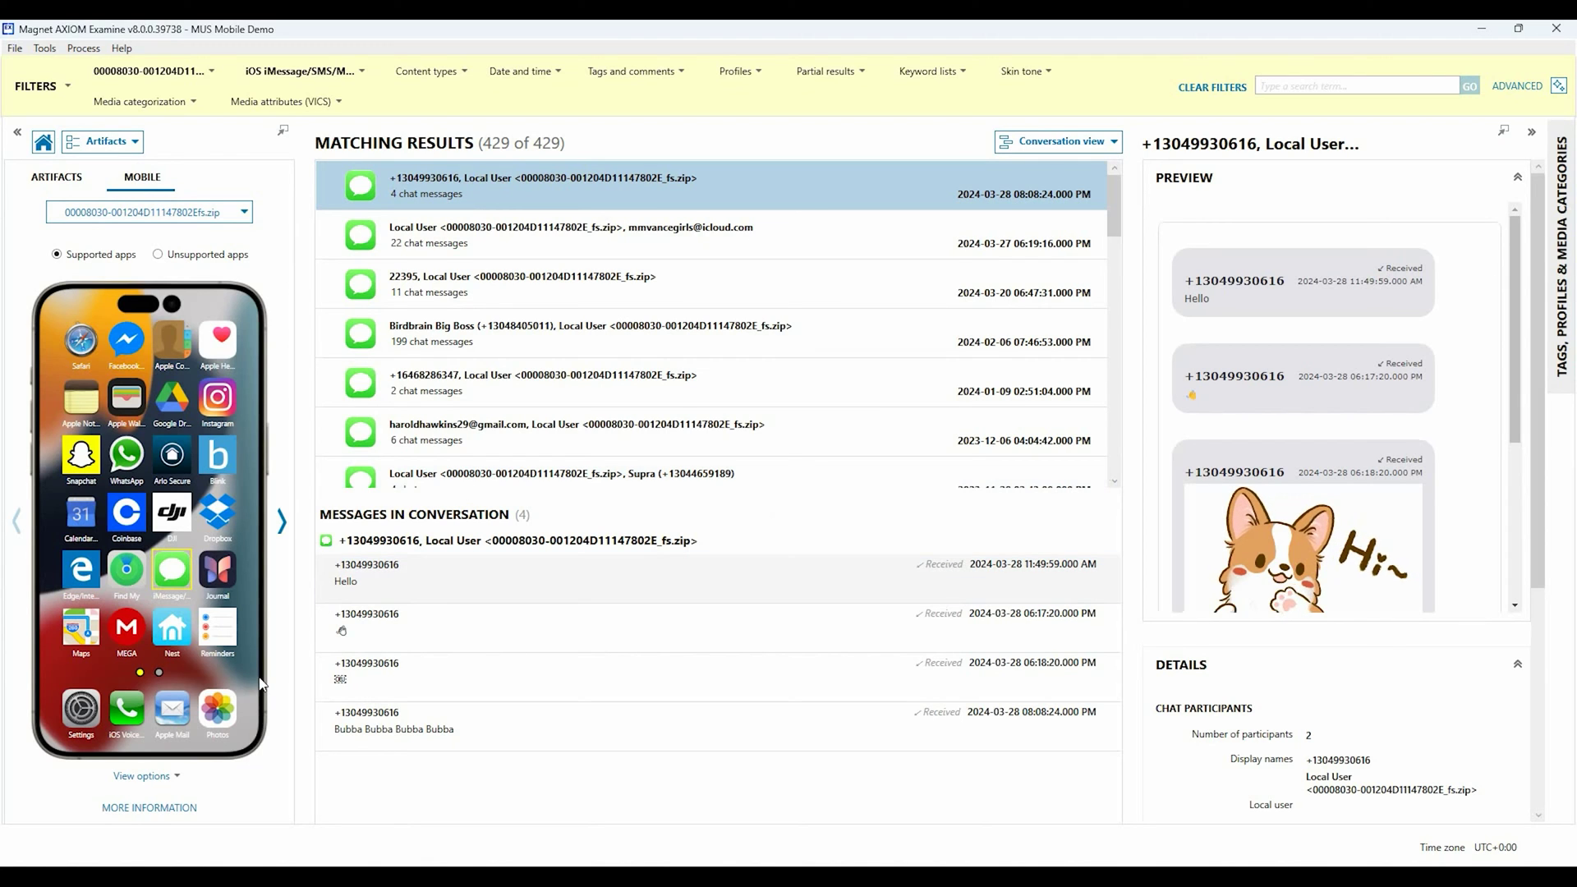
{"action": "left_click", "coordinate": [156, 777]}
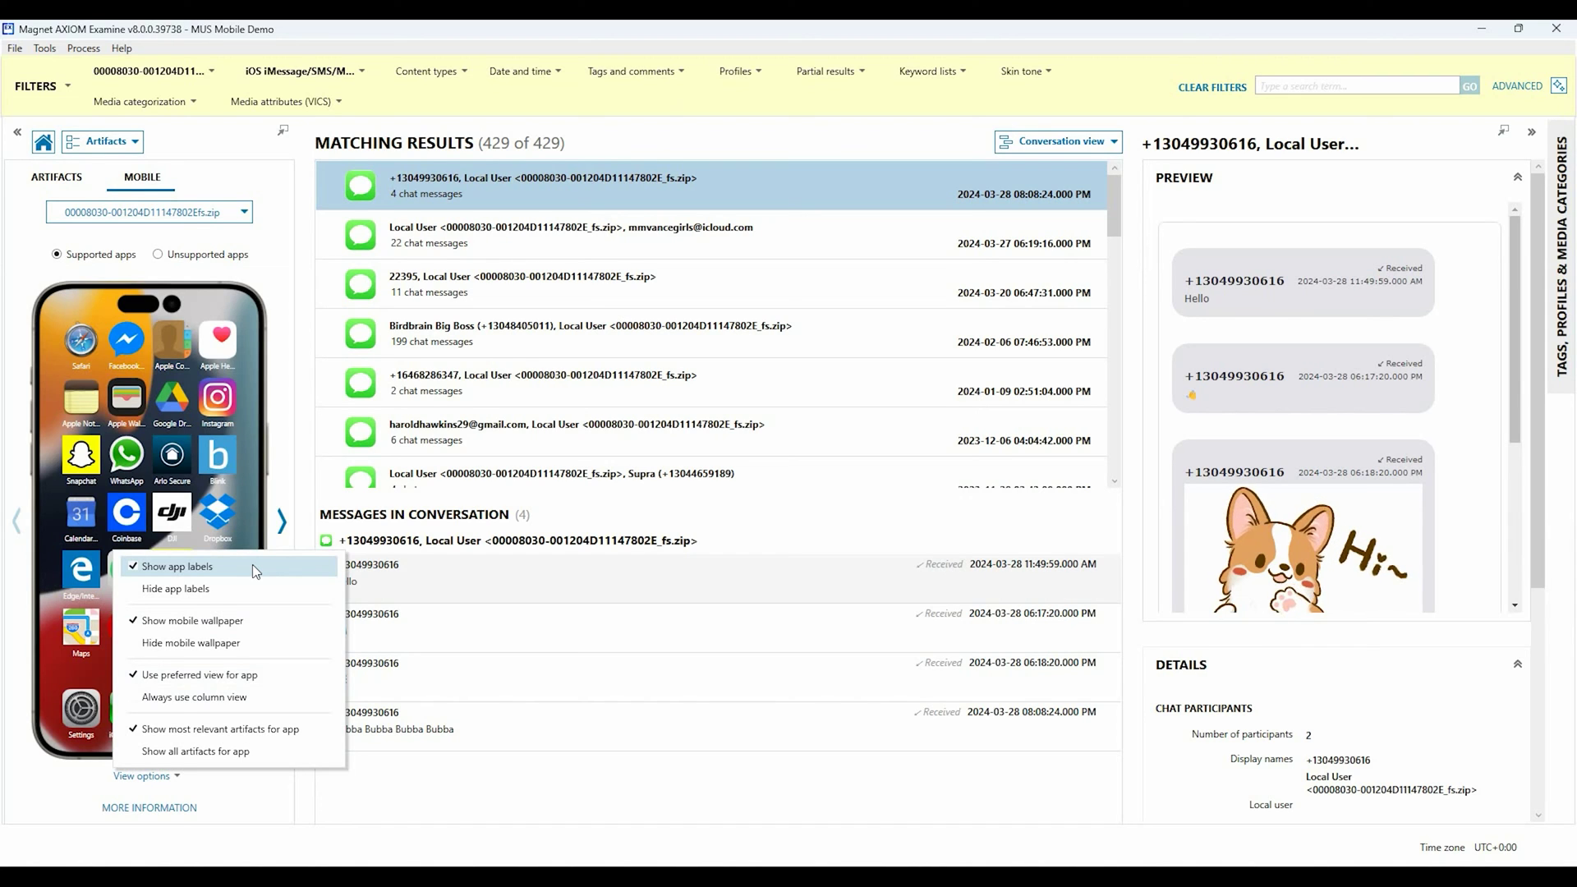
{"action": "left_click", "coordinate": [169, 776]}
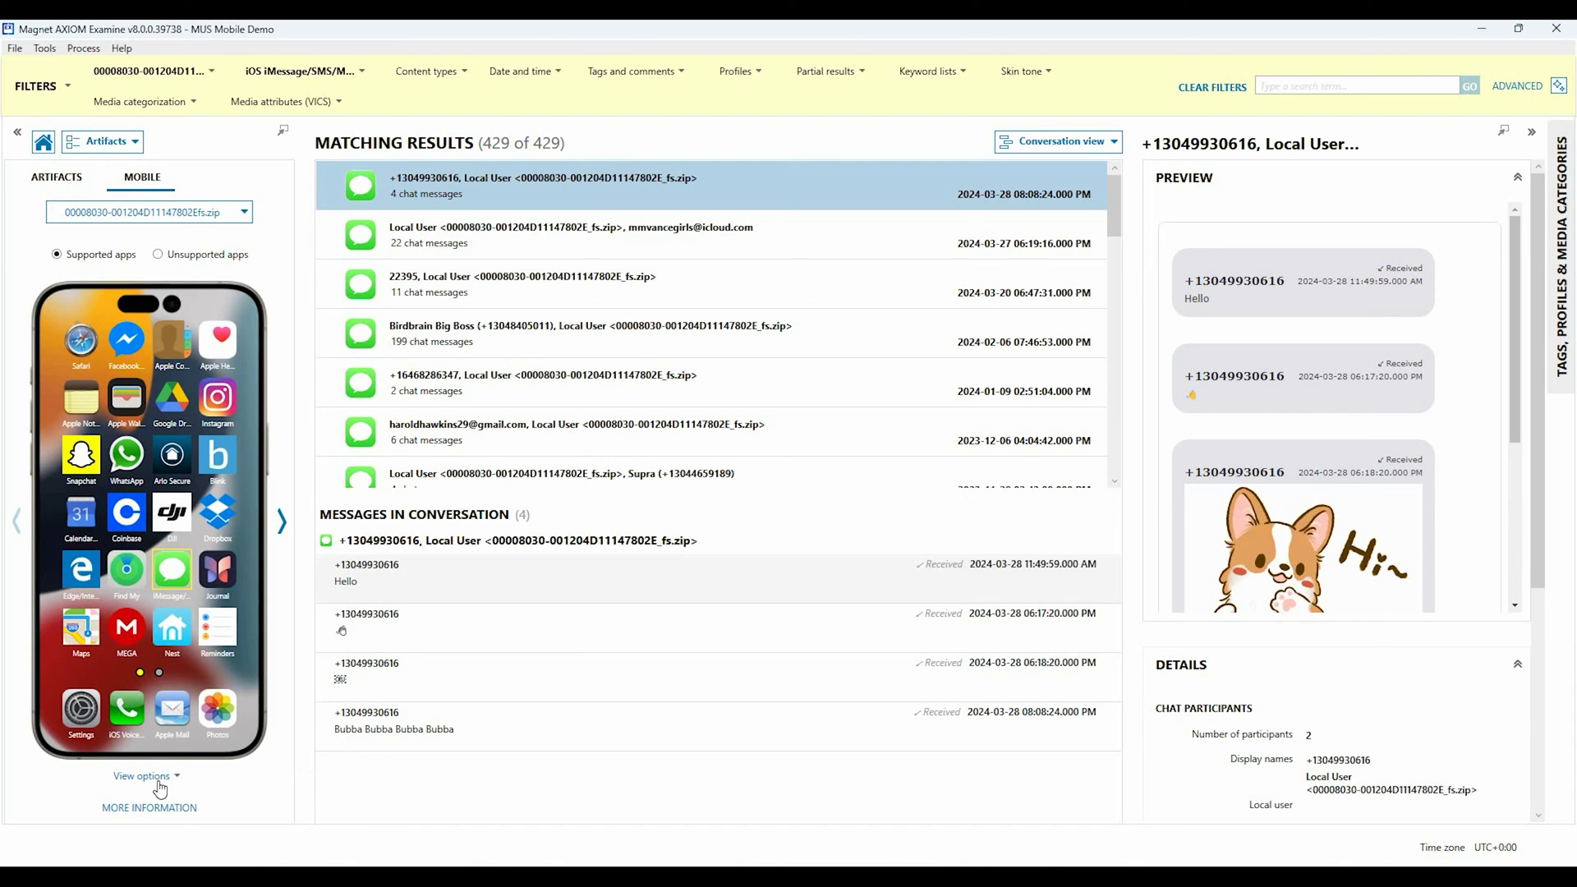
List the iPhone's 57 iOS call log records, then its 75 Photos images
{"action": "left_click", "coordinate": [127, 711]}
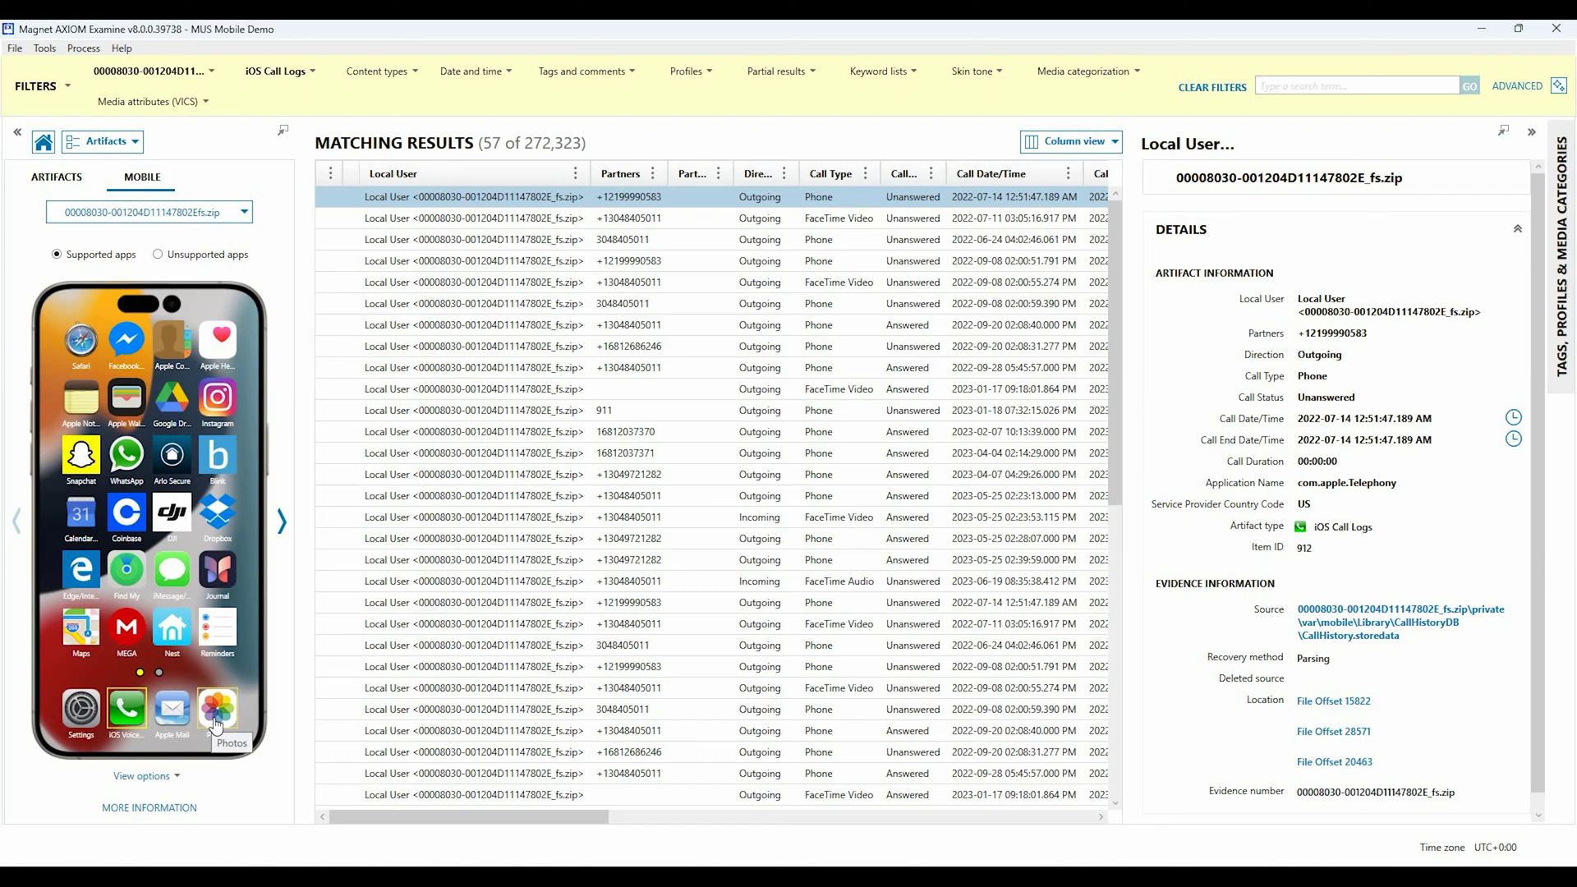
{"action": "left_click", "coordinate": [216, 721]}
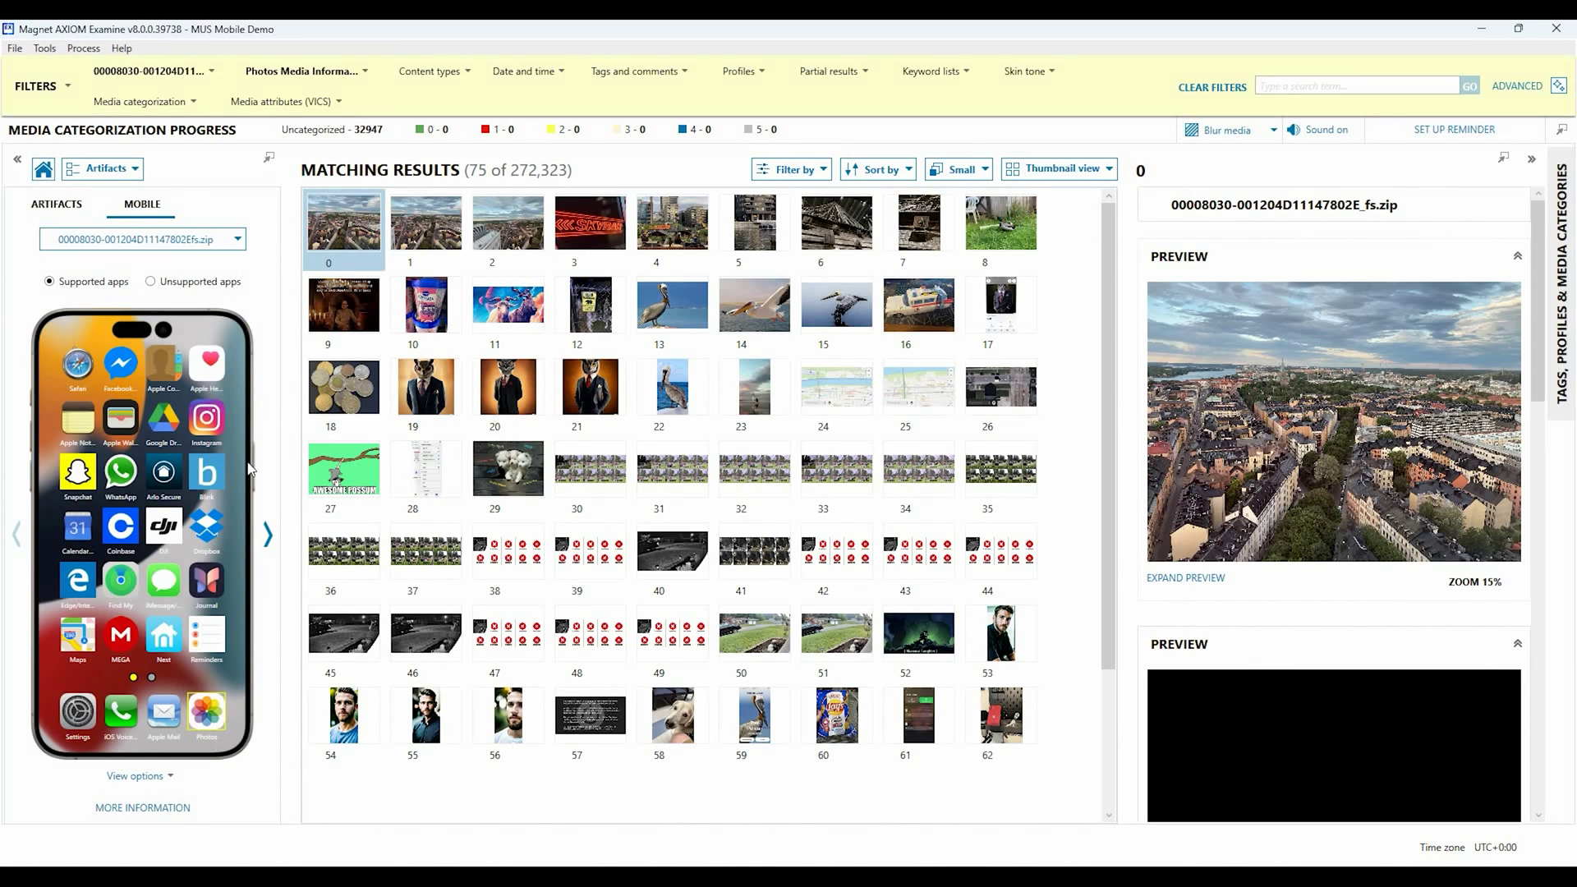
Switch to the Android 39170DLJH0026V_files_full.zip source and show its SMS/MMS conversations
{"action": "left_click", "coordinate": [201, 239]}
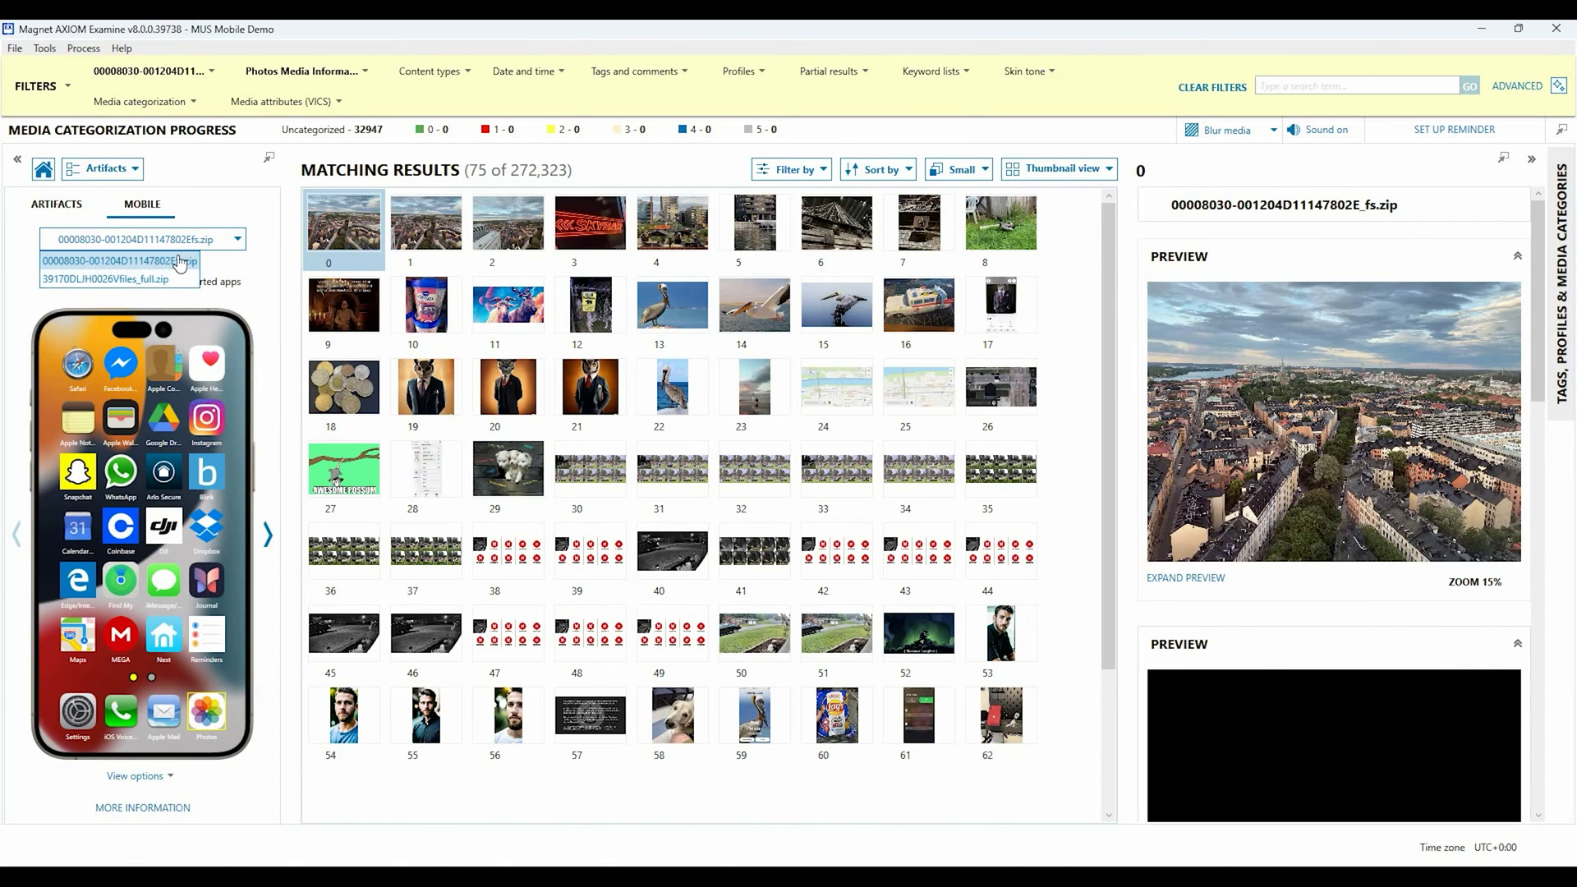
{"action": "left_click", "coordinate": [166, 281]}
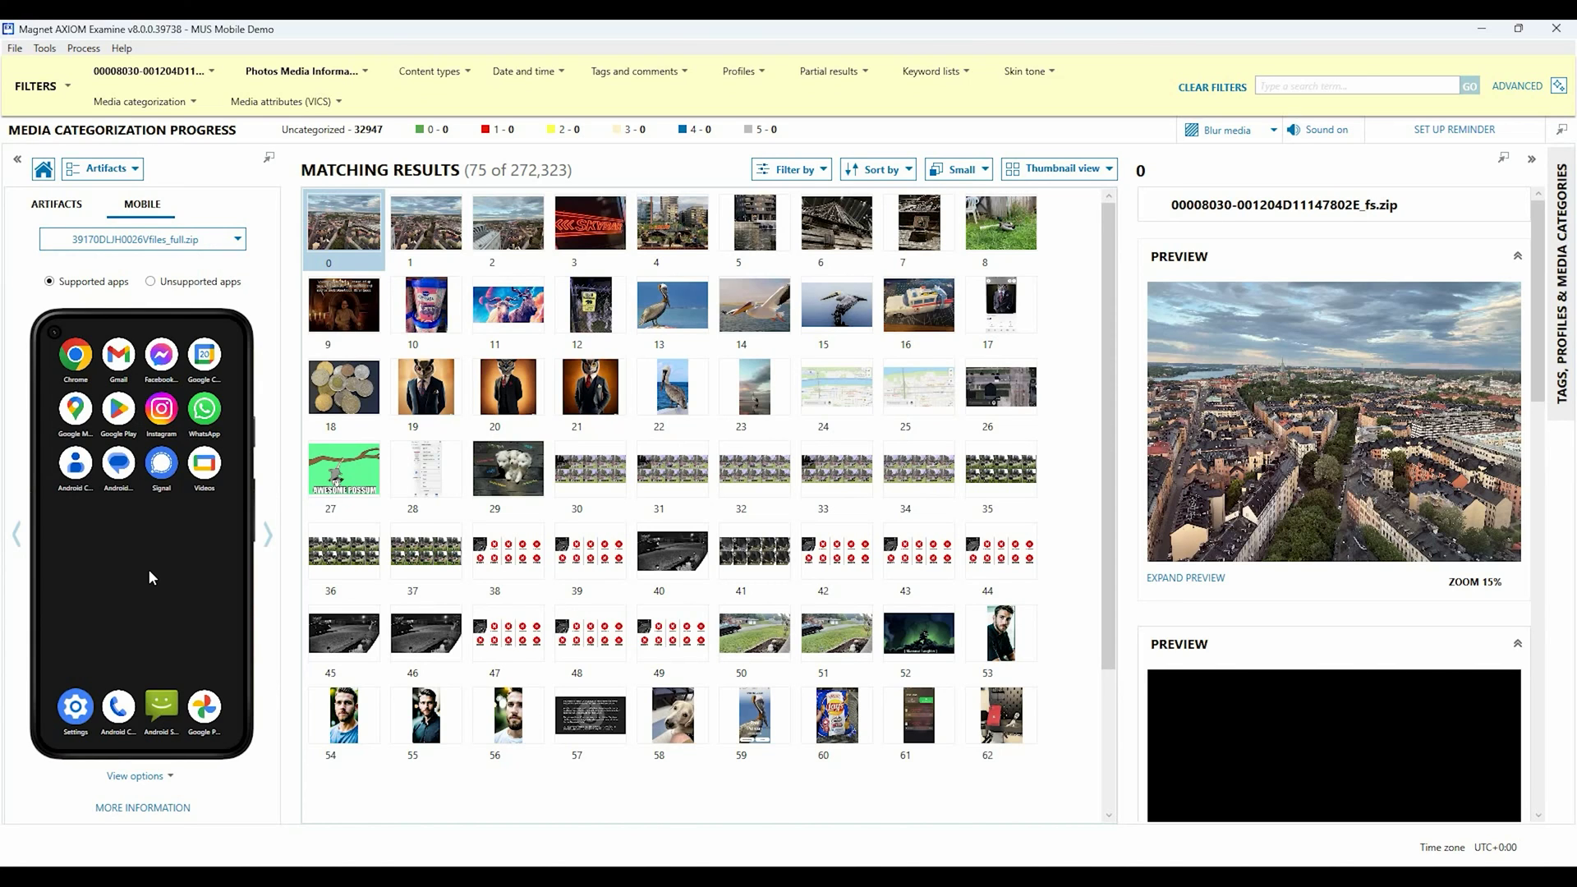
{"action": "left_click", "coordinate": [165, 713]}
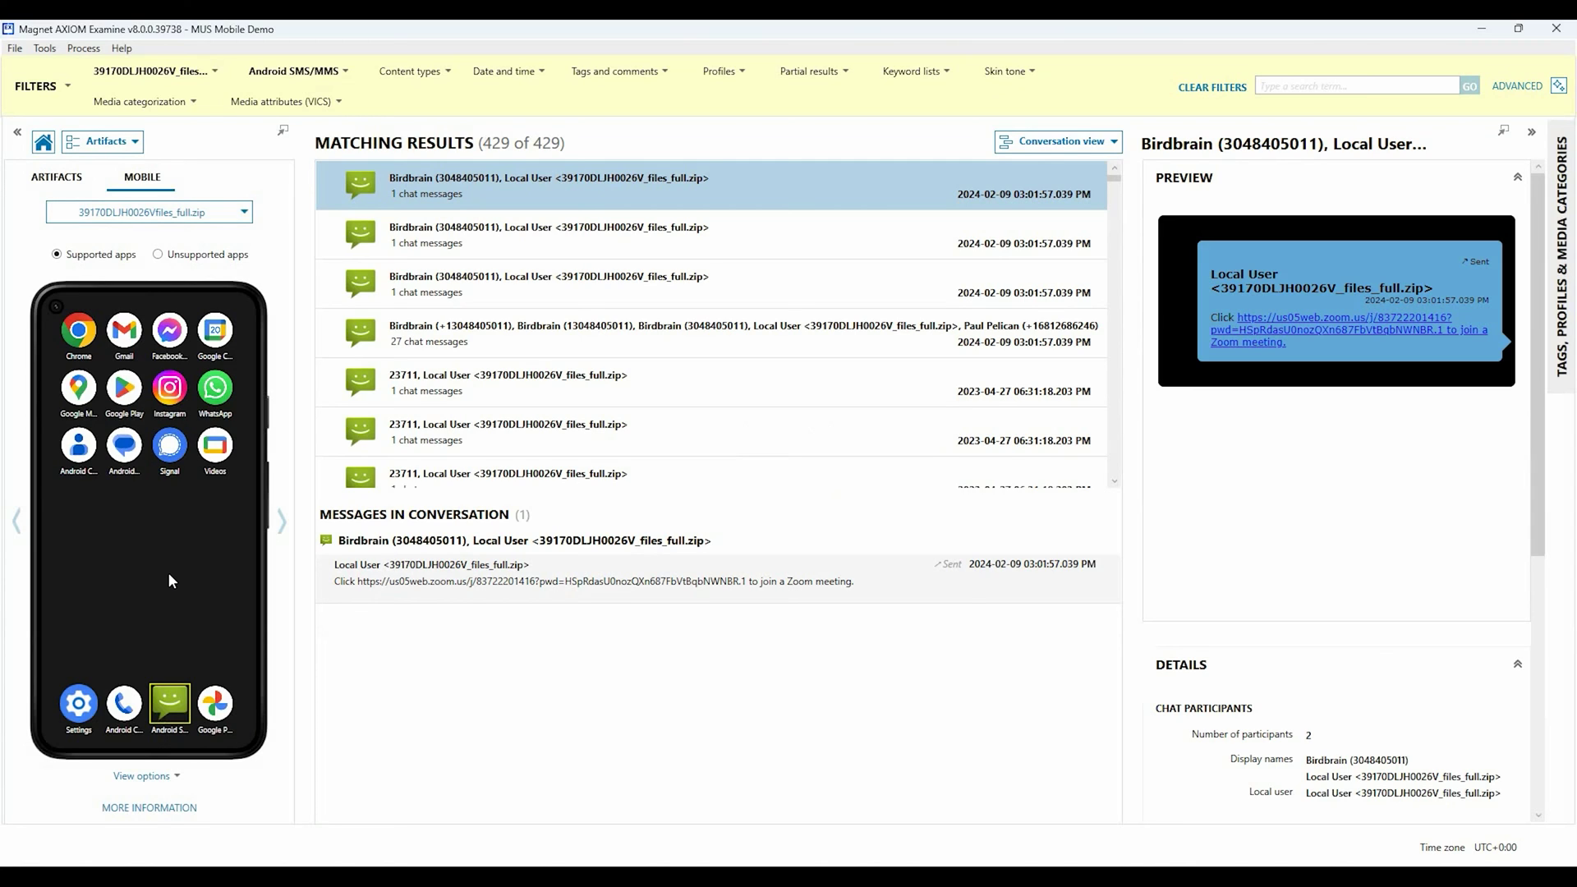
Show Unsupported apps and filter to the bbl.intl.bambulab.com app's 1,580 results
{"action": "left_click", "coordinate": [161, 257]}
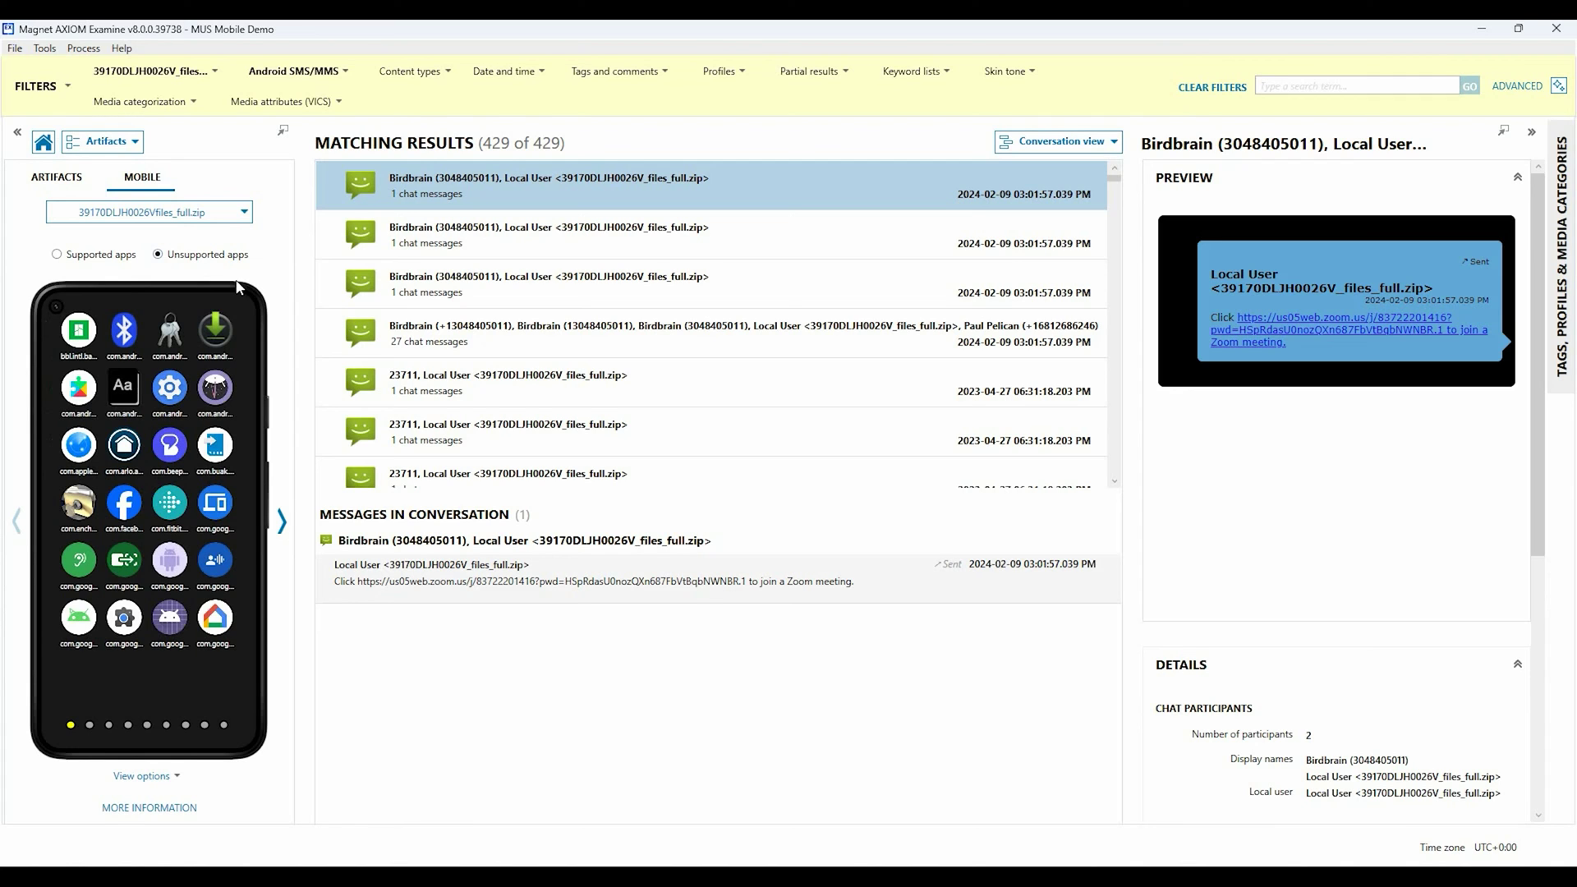
{"action": "left_click", "coordinate": [79, 333]}
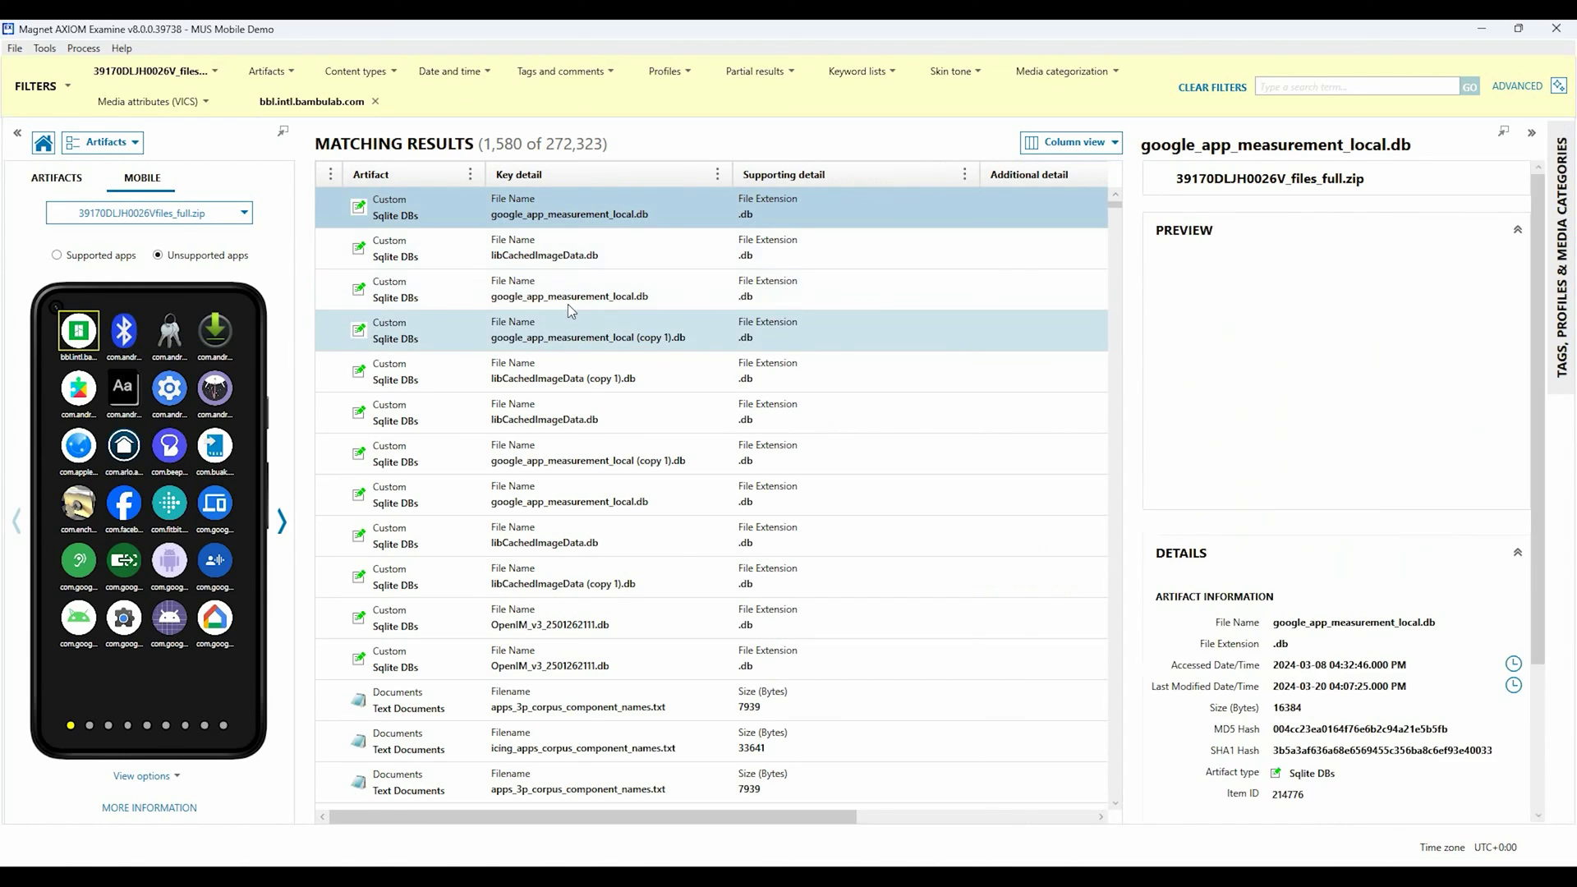
{"action": "left_click_drag", "start_coordinate": [1117, 202], "coordinate": [1116, 214]}
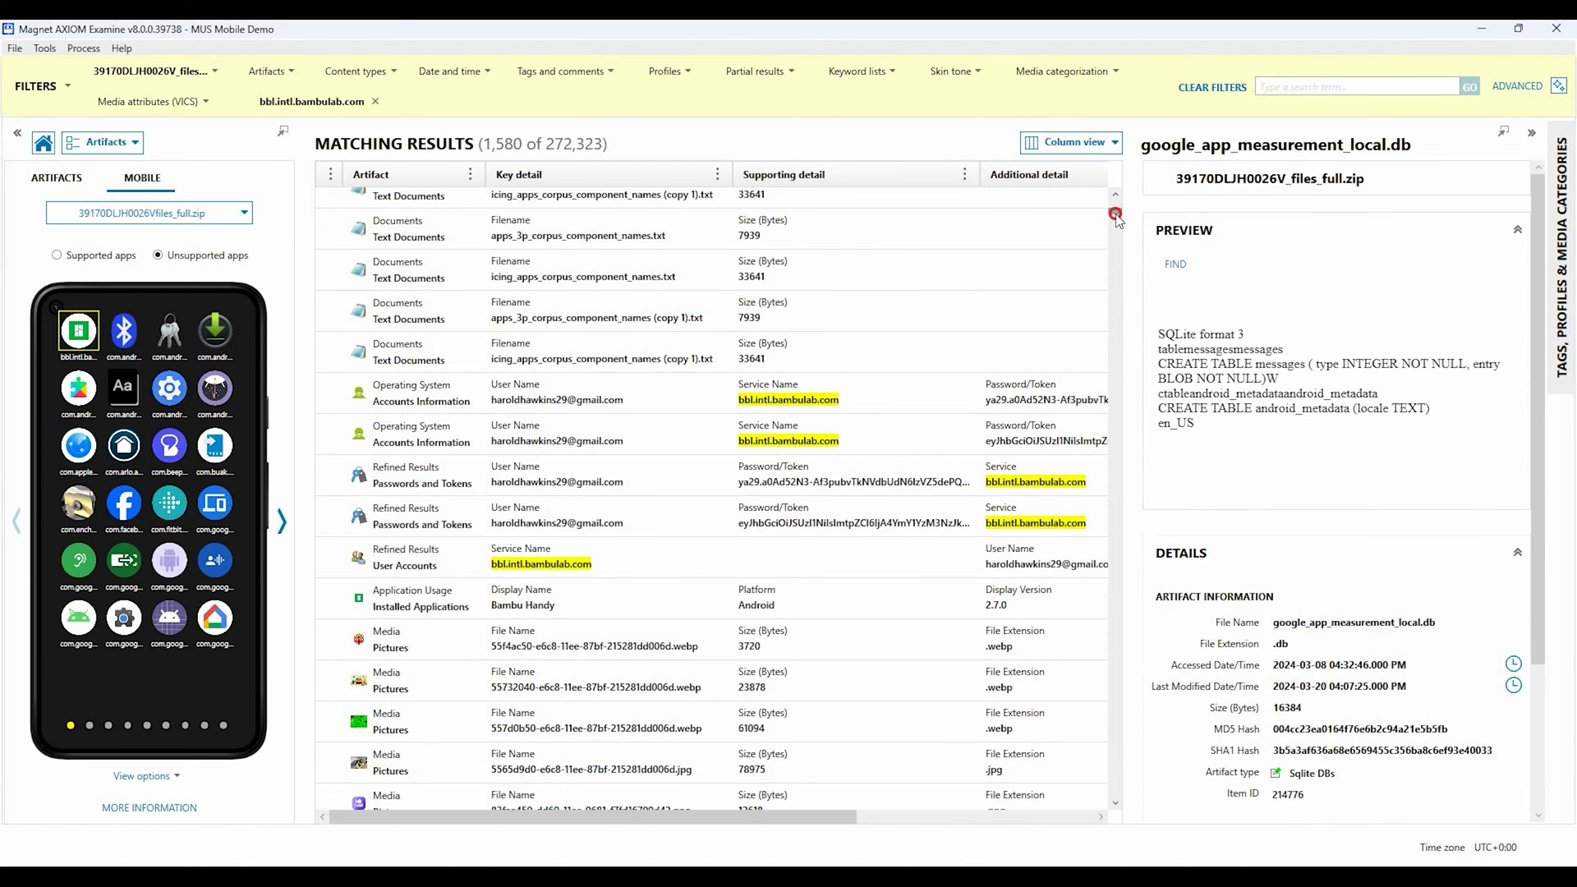
Open the Bambu Handy Installed Applications record and scroll through its details
{"action": "left_click", "coordinate": [471, 606]}
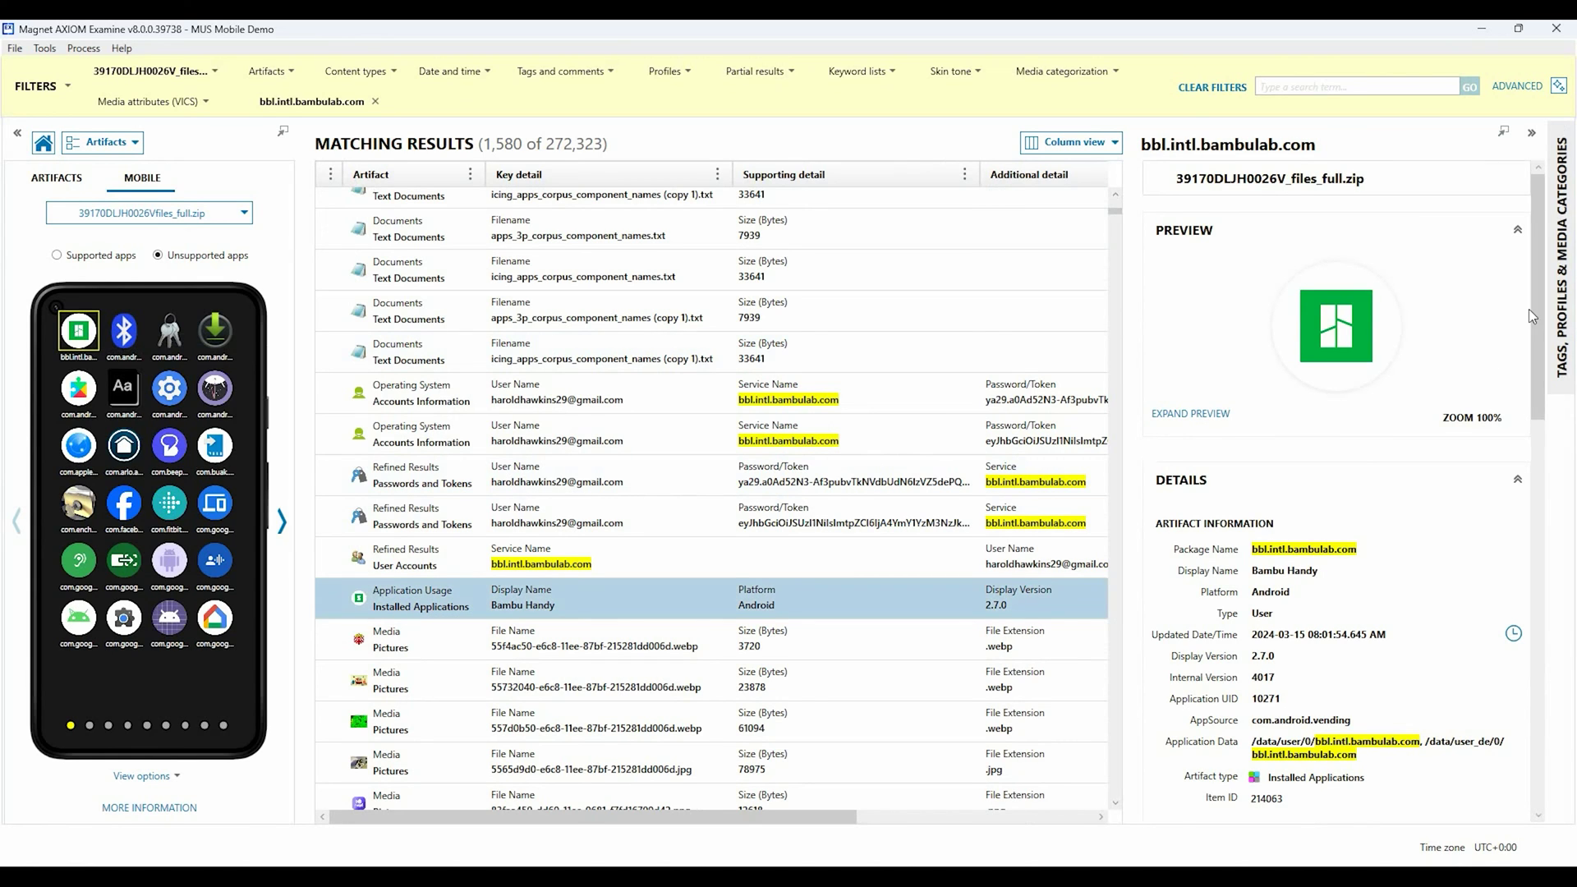
{"action": "left_click_drag", "start_coordinate": [1539, 312], "coordinate": [1541, 428]}
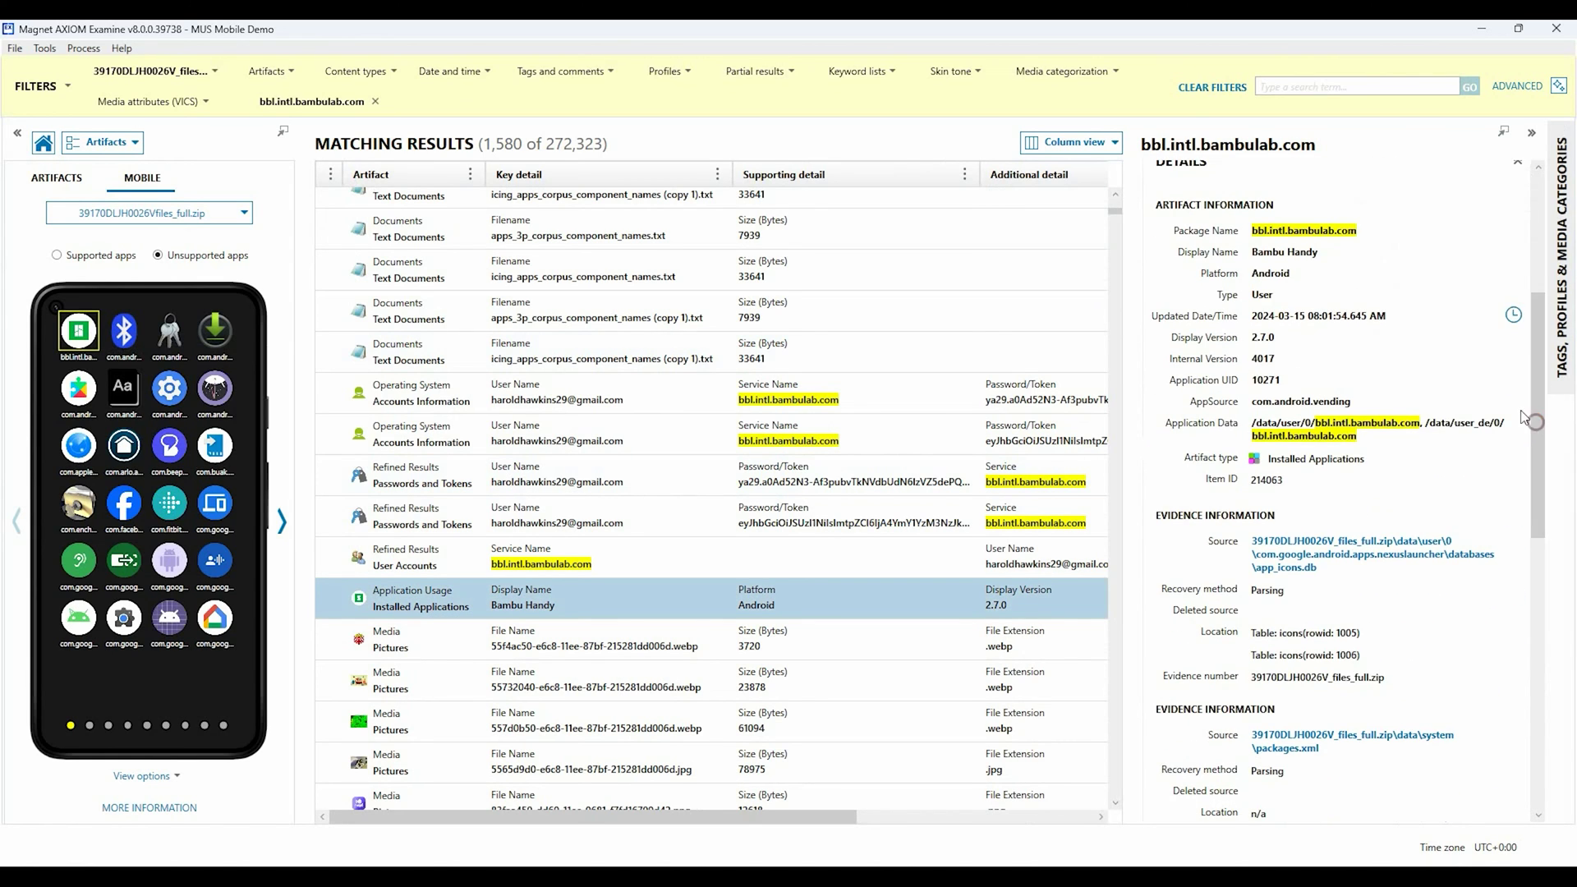
{"action": "left_click_drag", "start_coordinate": [1540, 446], "coordinate": [1510, 580]}
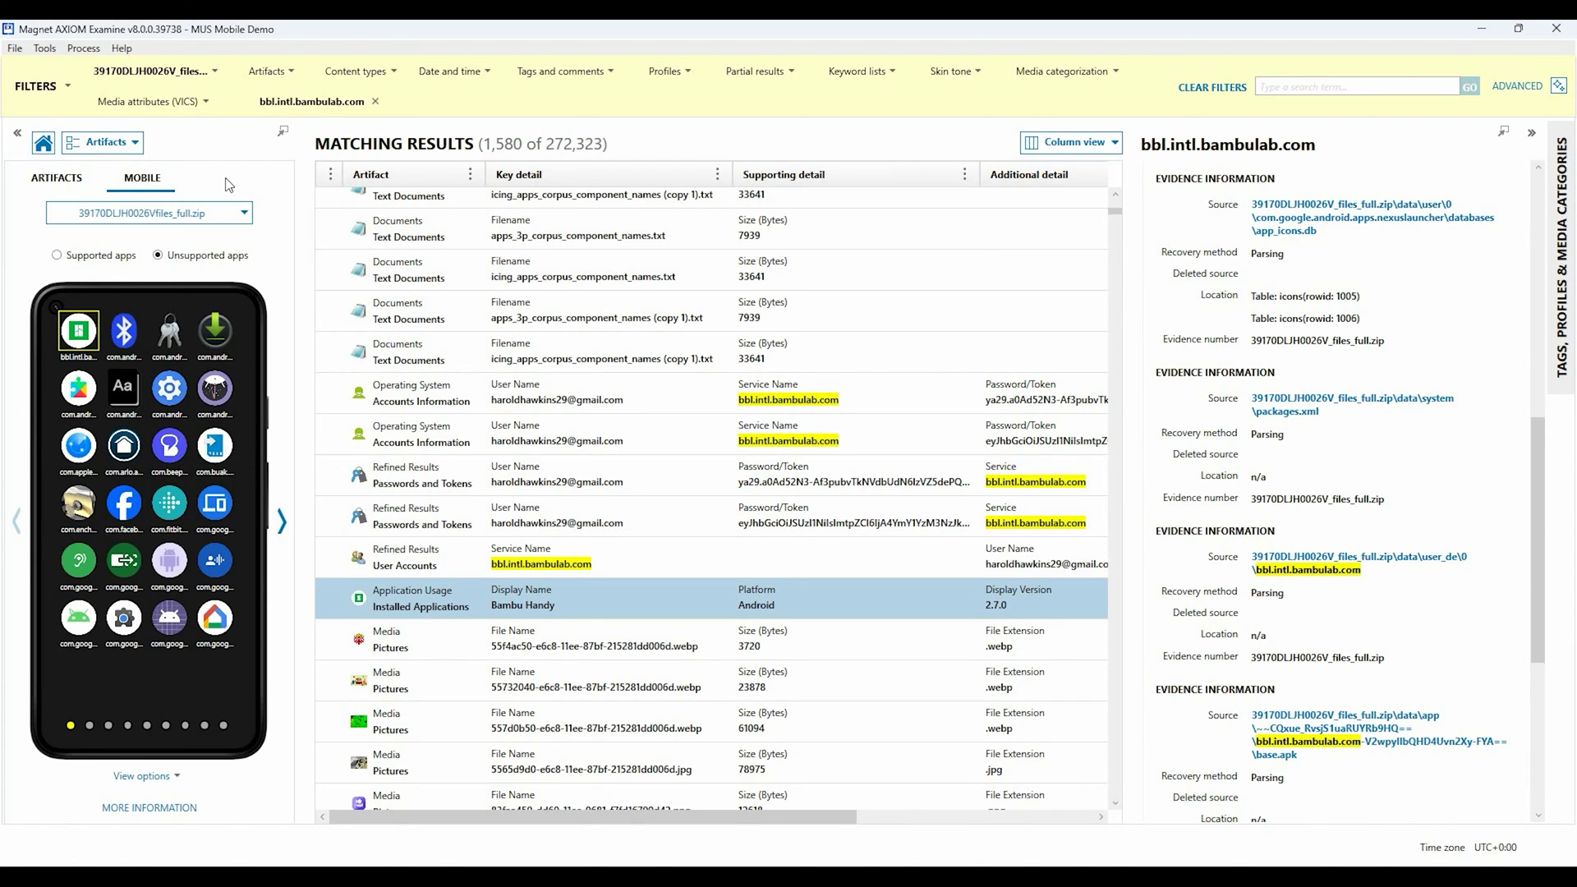
{"action": "left_click", "coordinate": [223, 212]}
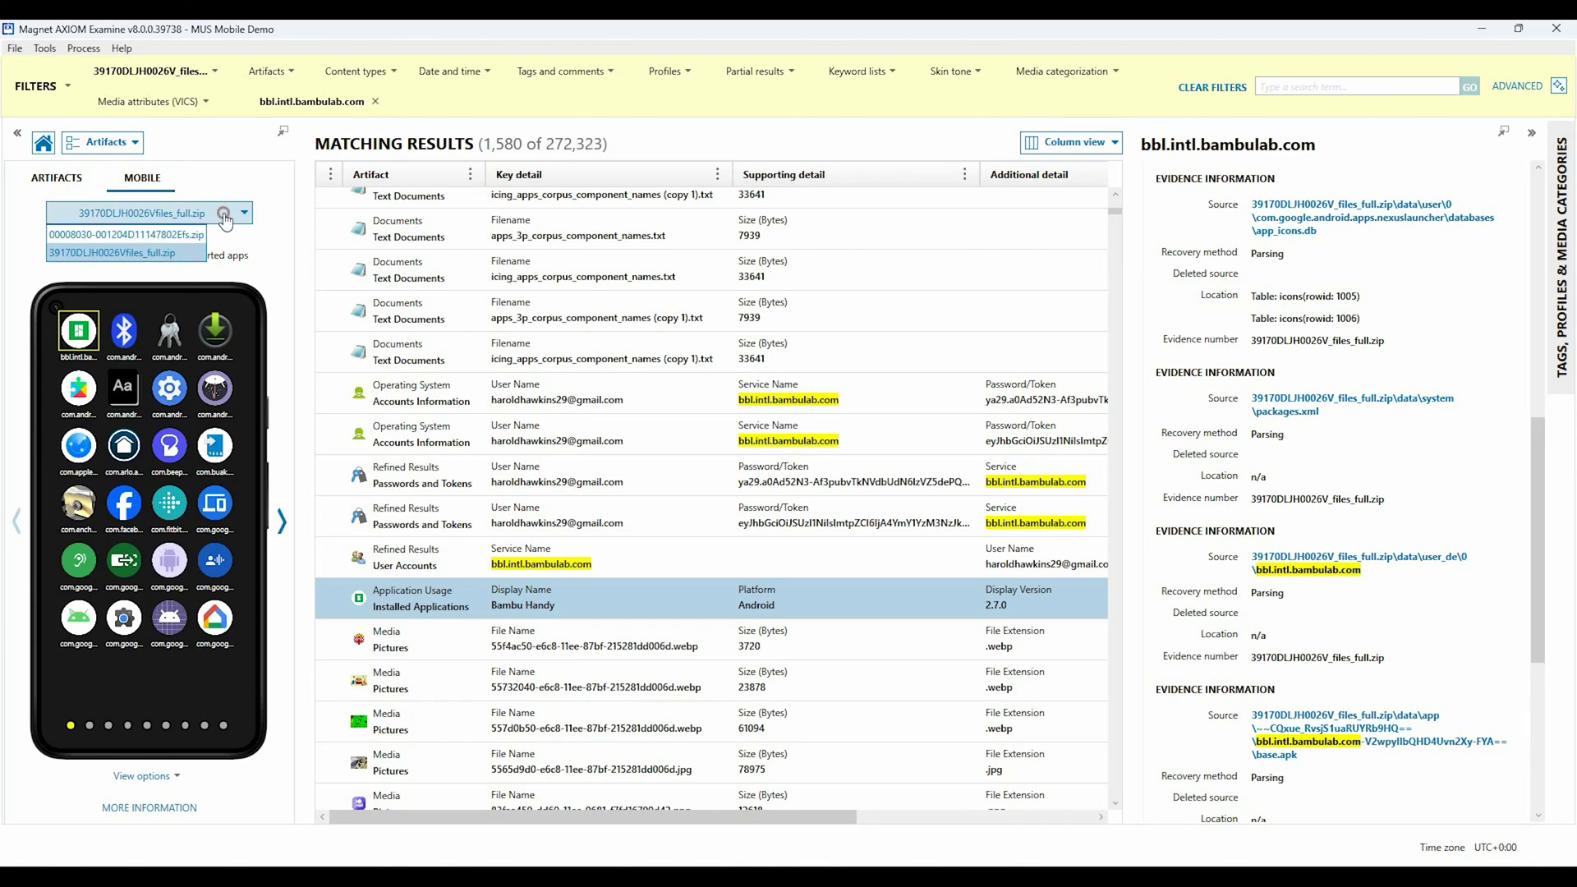
{"action": "left_click", "coordinate": [152, 238]}
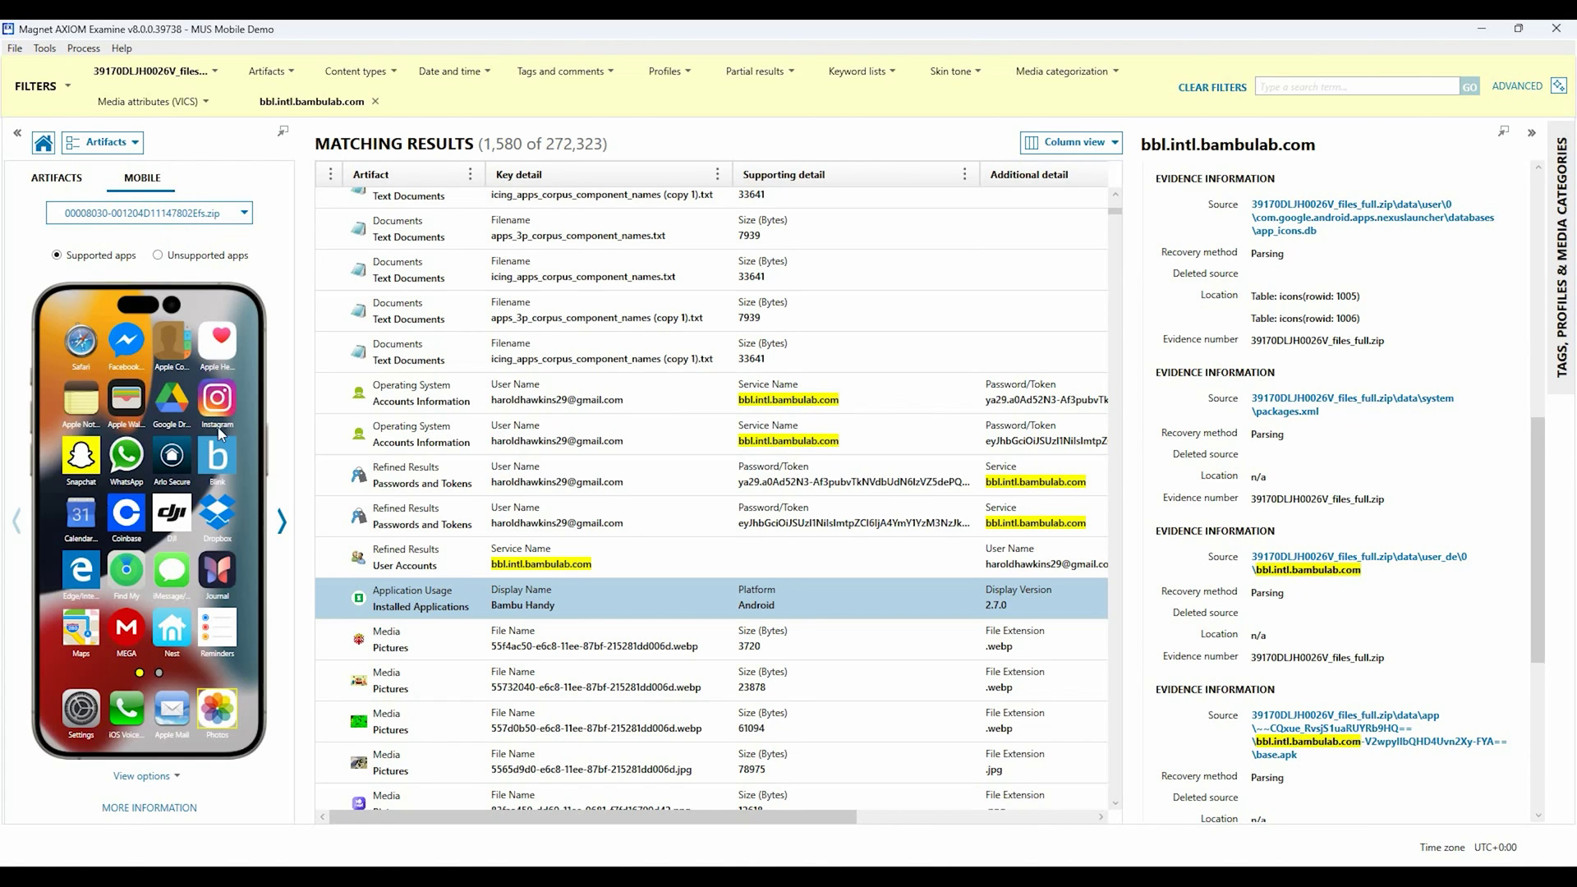
{"action": "left_click", "coordinate": [158, 255]}
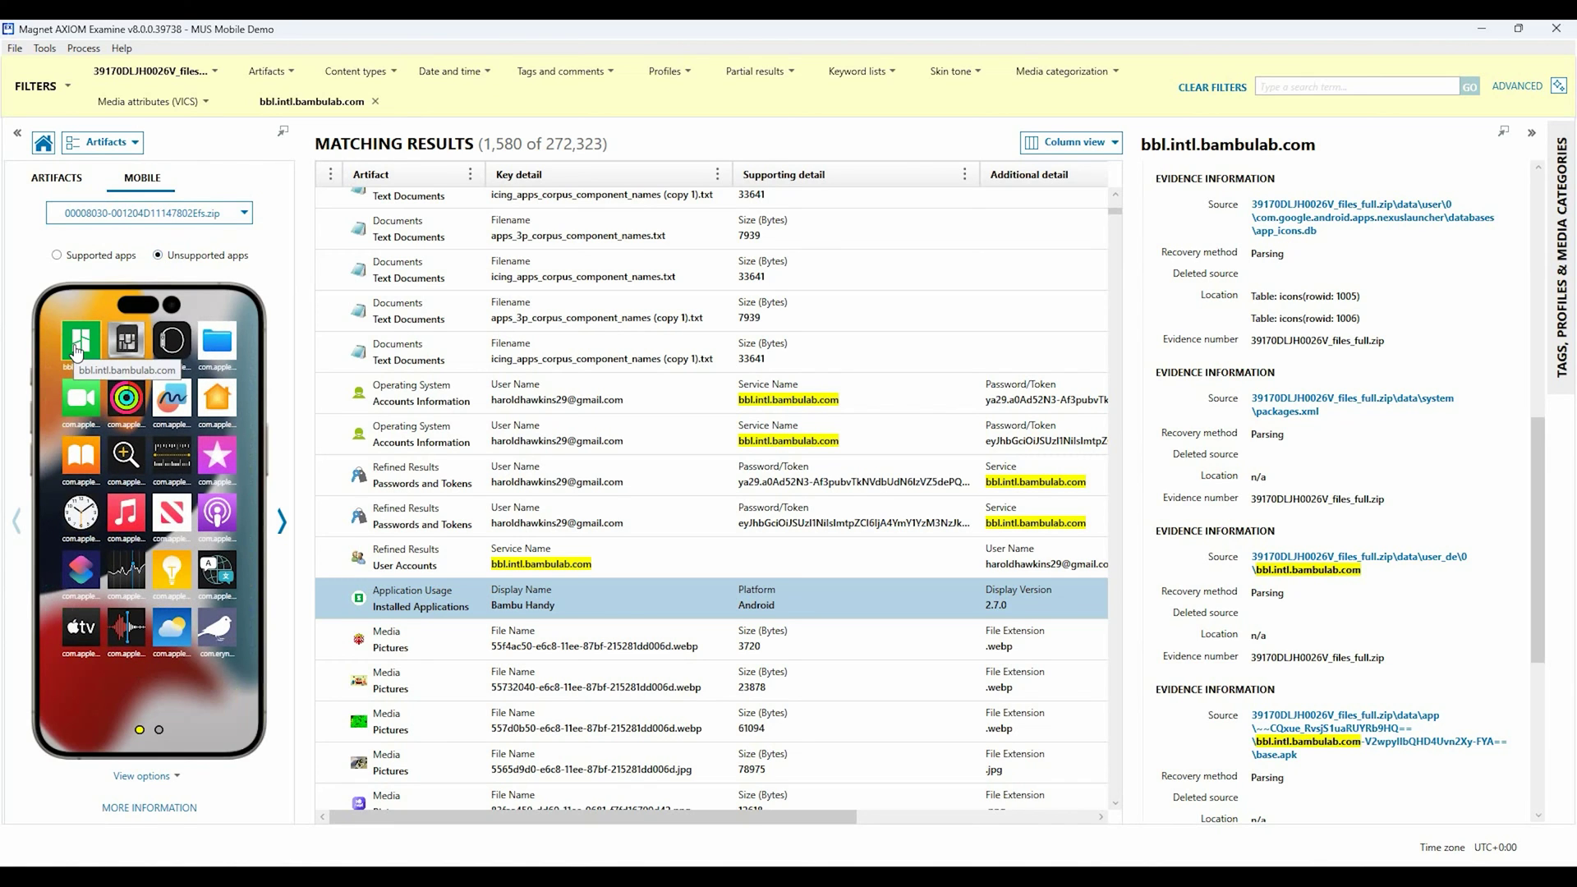
Group the bbl.intl.bambulab.com app's 503 results by artifact category and expand Operating System
{"action": "left_click", "coordinate": [78, 348]}
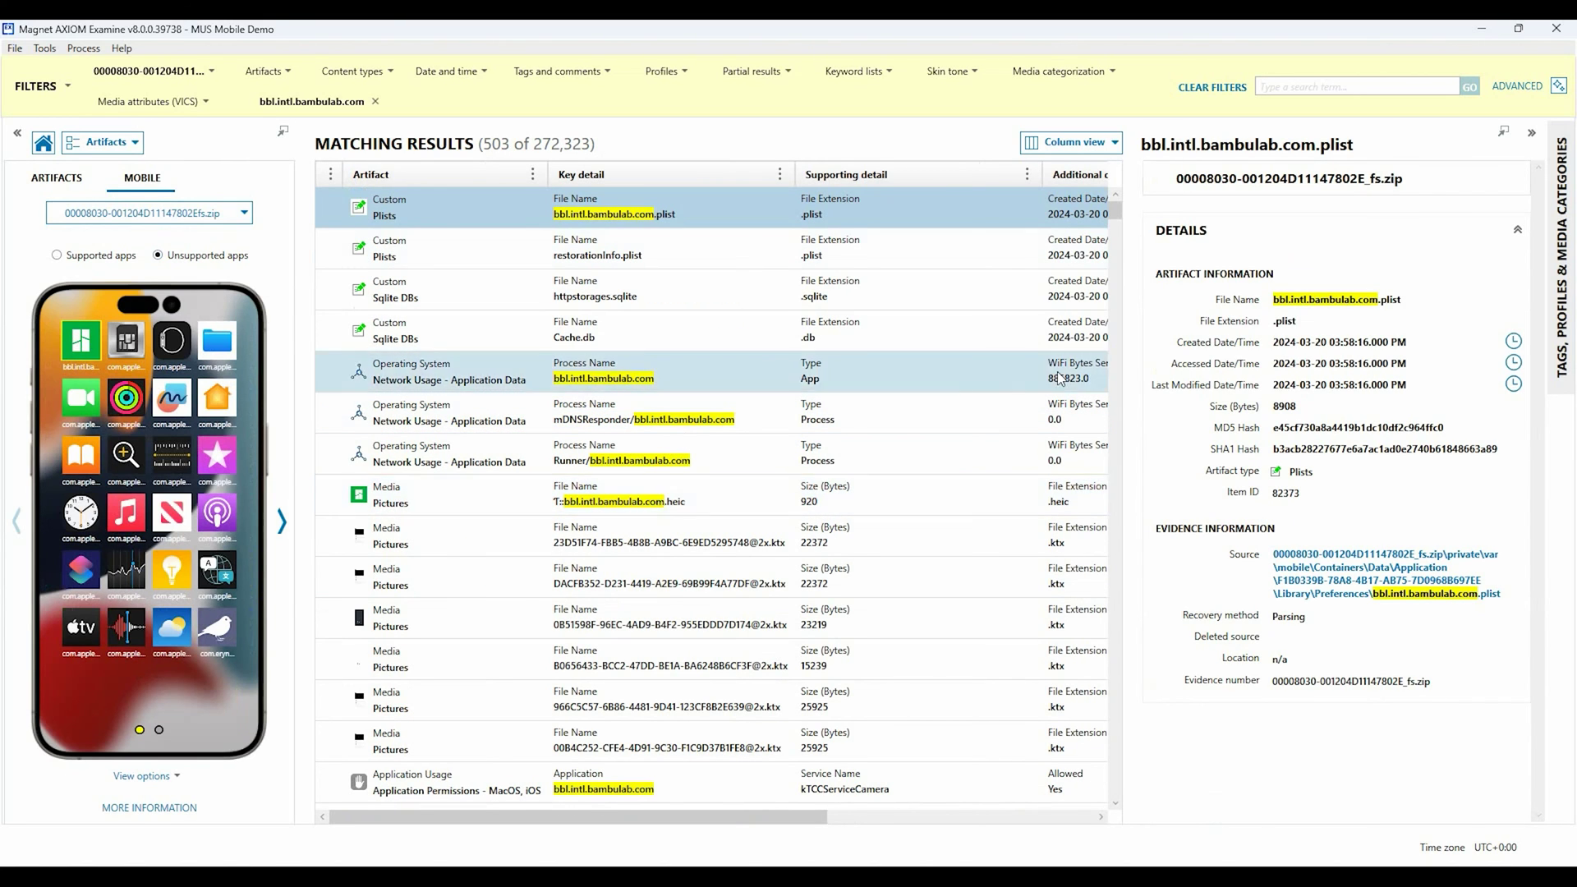
{"action": "scroll", "coordinate": [1115, 217], "scroll_direction": "down", "scroll_amount": 3}
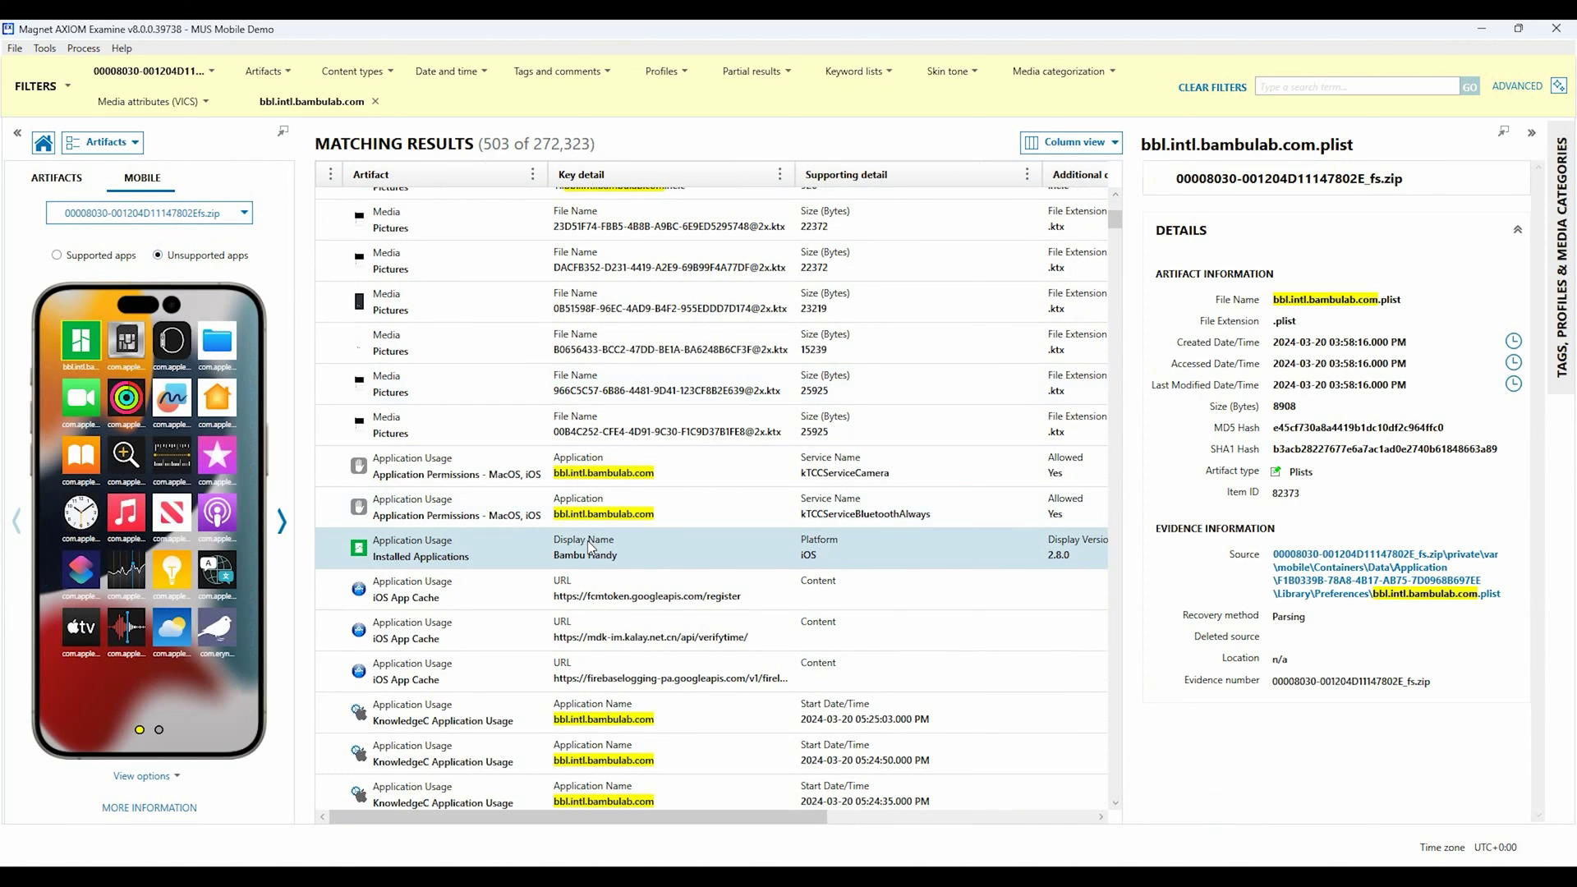
{"action": "left_click", "coordinate": [51, 186]}
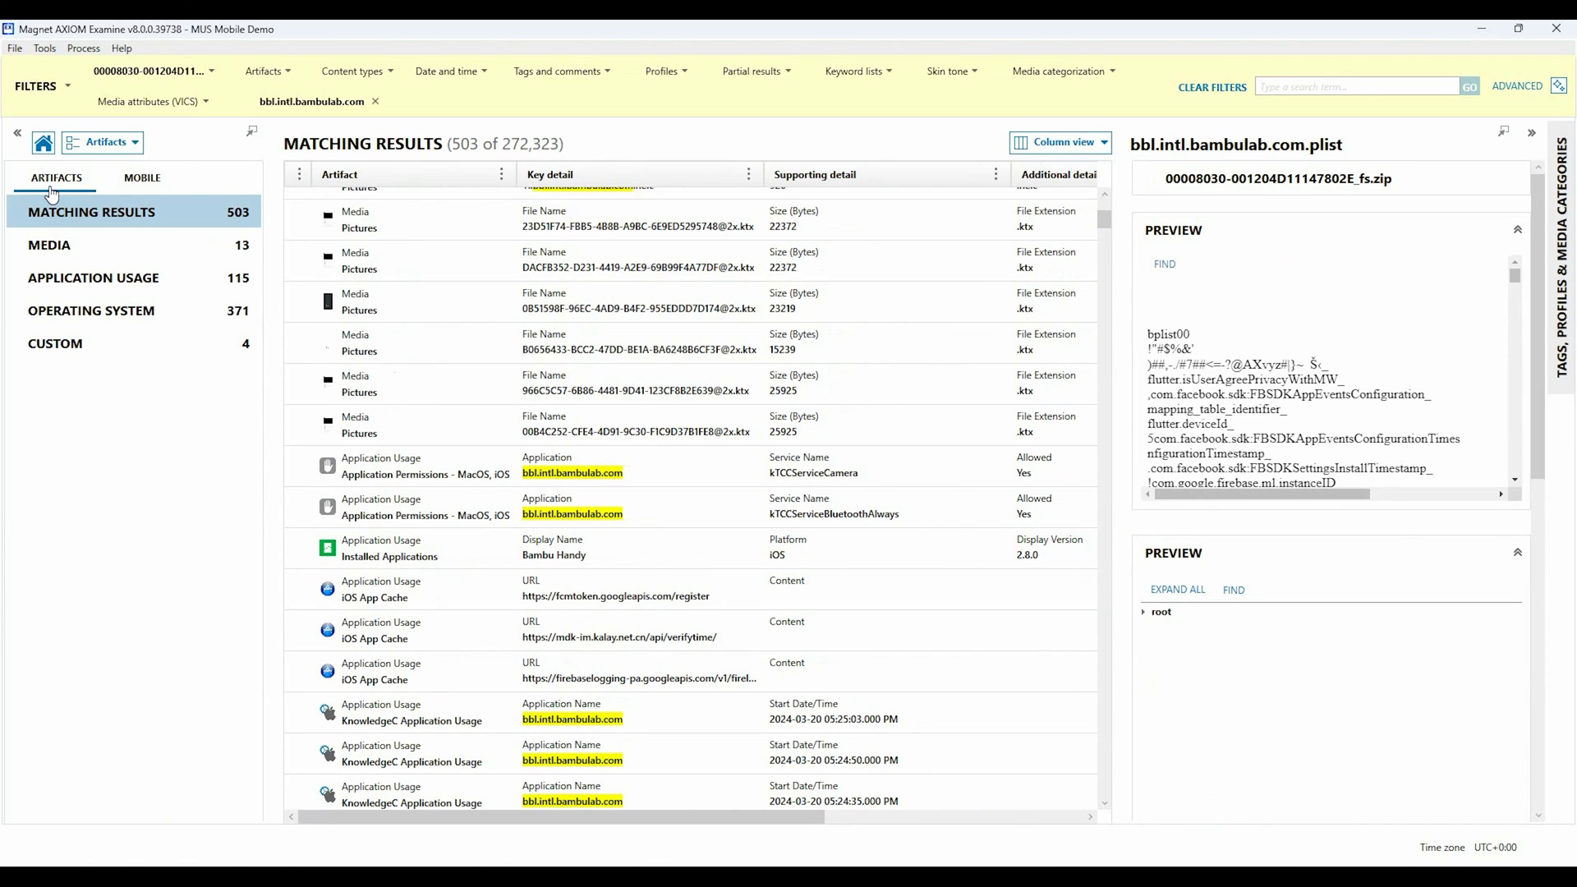
{"action": "left_click", "coordinate": [11, 315]}
Review the Bambu Handy Installed Applications record under Application Usage, then return to the Mobile view
{"action": "left_click", "coordinate": [15, 279]}
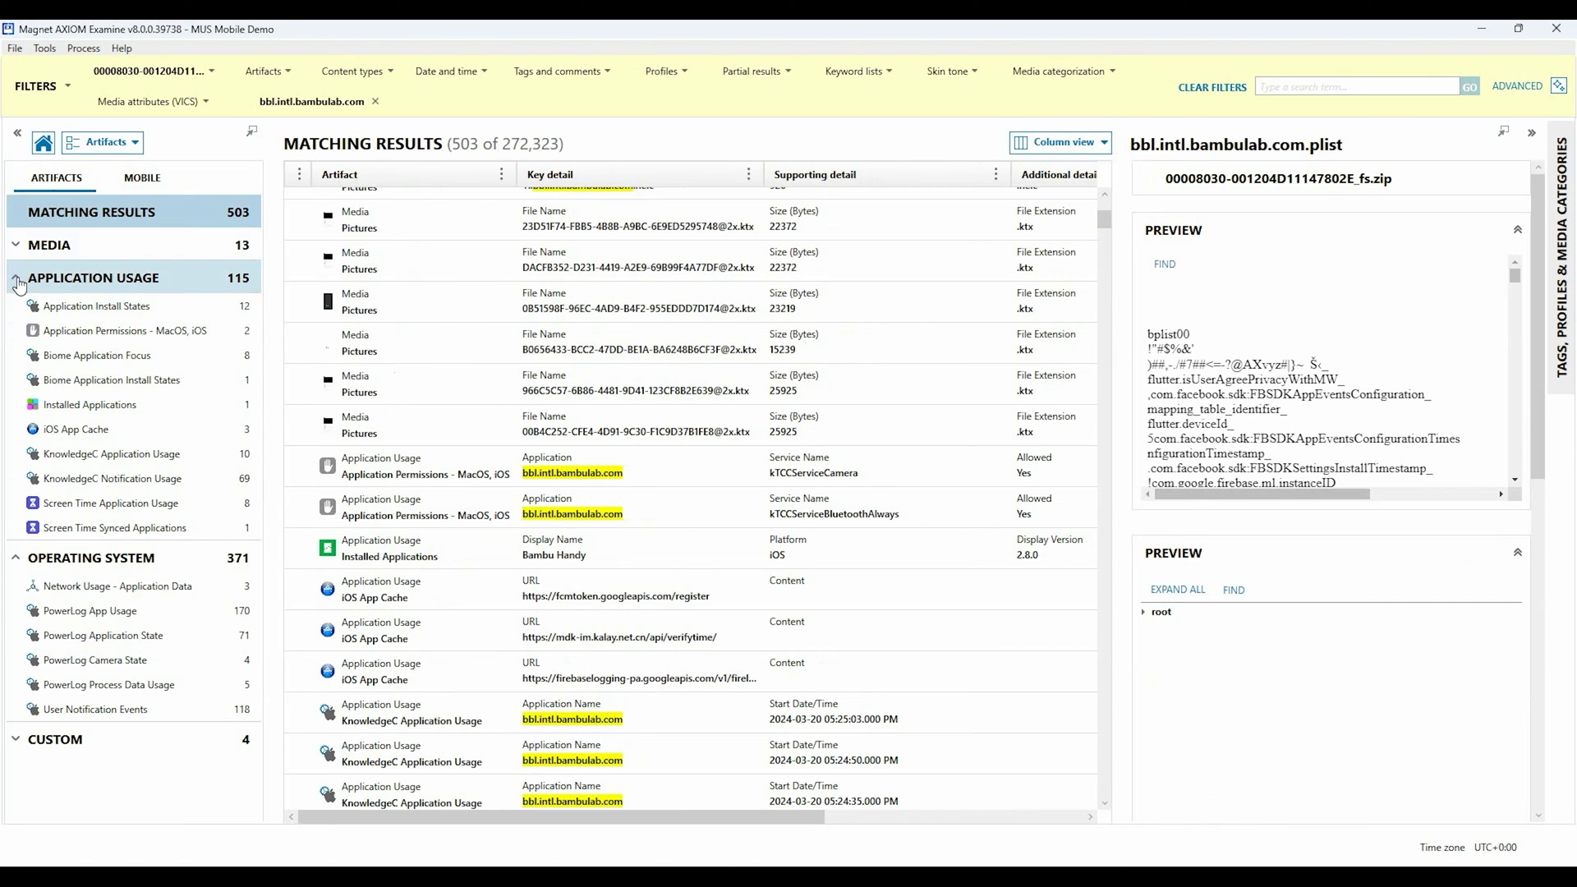
{"action": "left_click", "coordinate": [66, 403]}
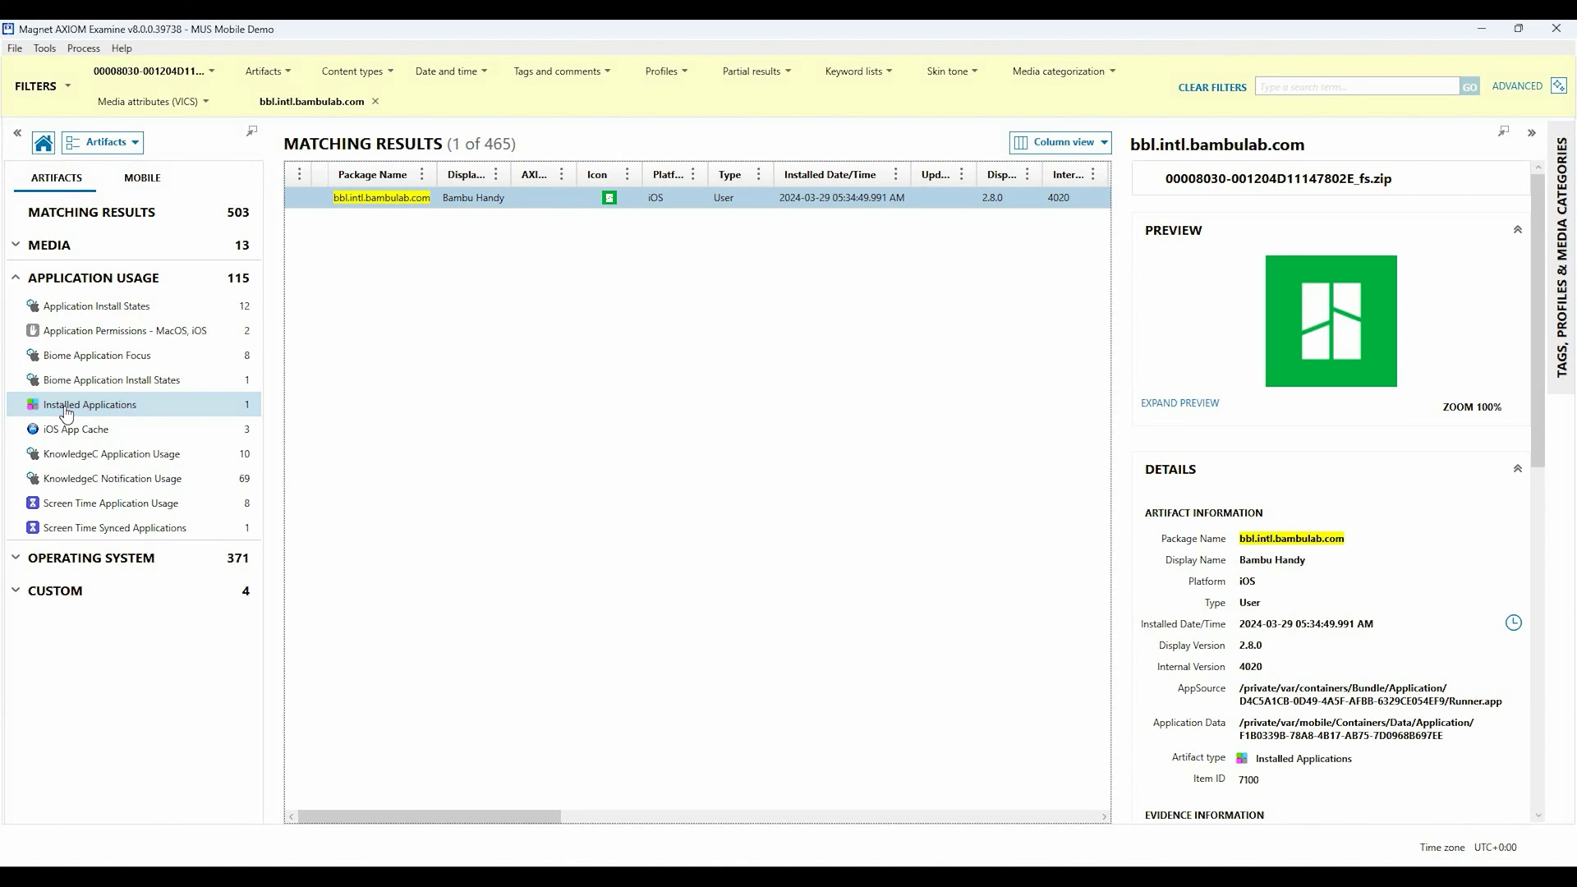
{"action": "scroll", "coordinate": [1516, 449], "scroll_direction": "down", "scroll_amount": 5}
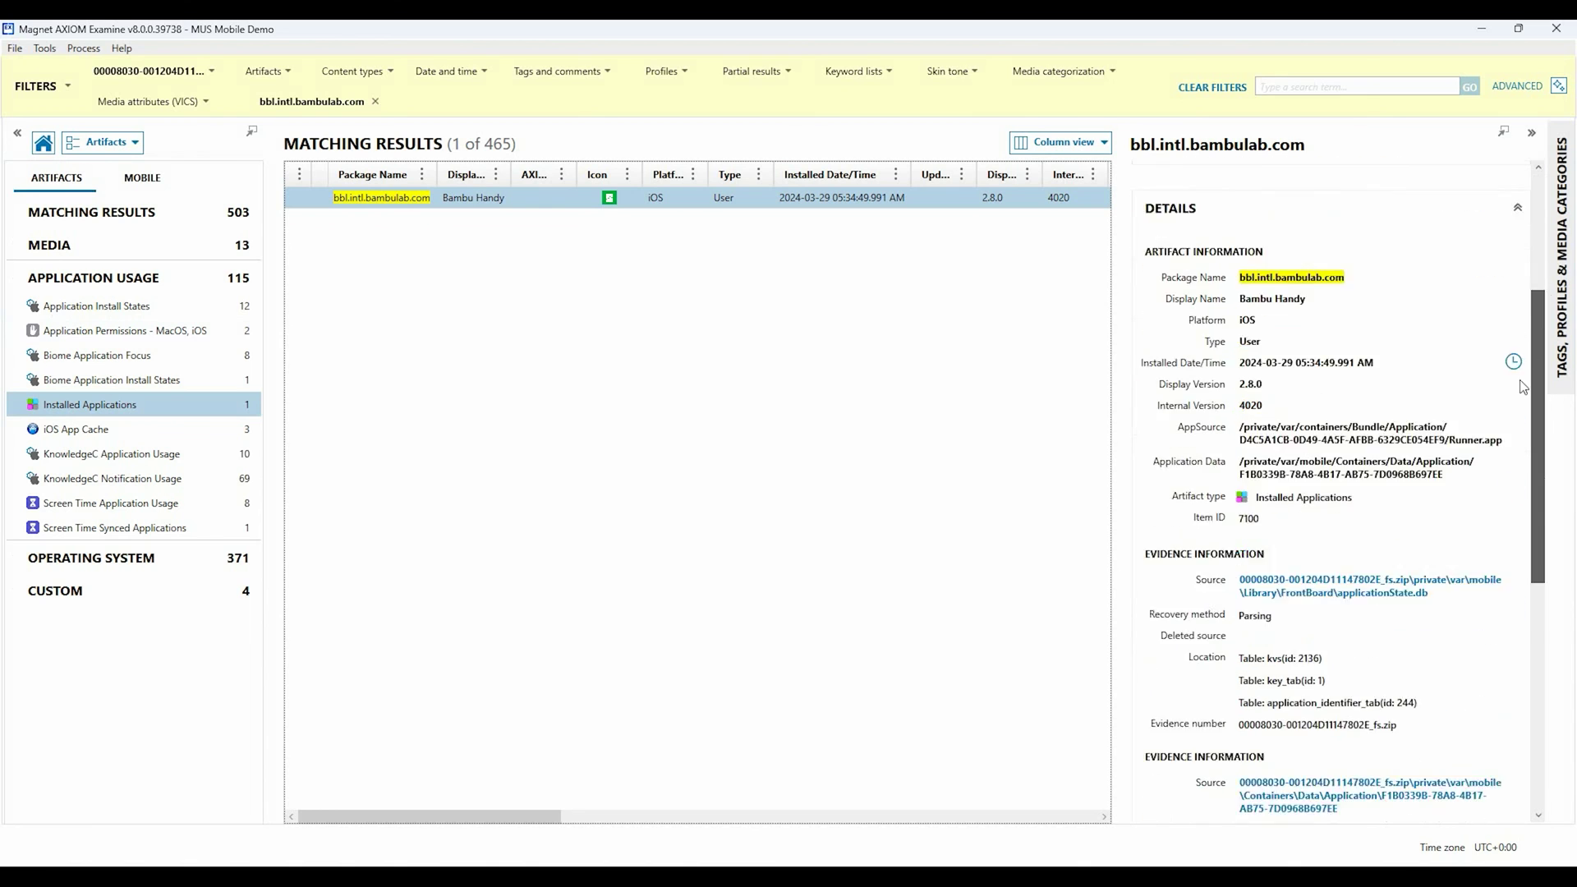
{"action": "scroll", "coordinate": [1516, 451], "scroll_direction": "down", "scroll_amount": 1}
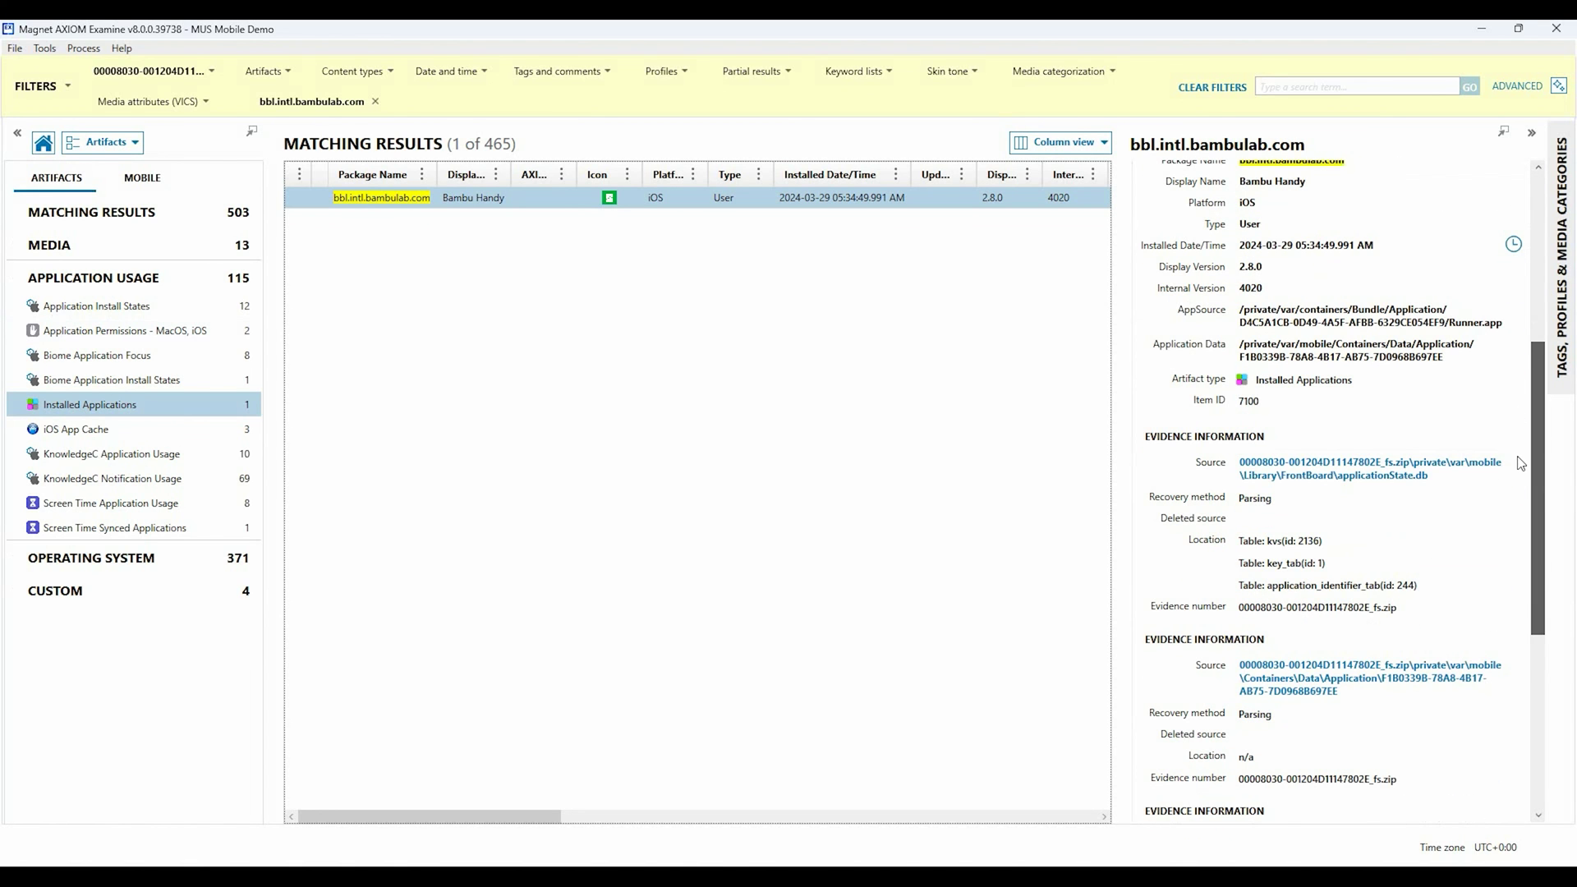
{"action": "left_click", "coordinate": [1537, 366]}
{"action": "left_click_drag", "start_coordinate": [1537, 366], "coordinate": [1529, 432]}
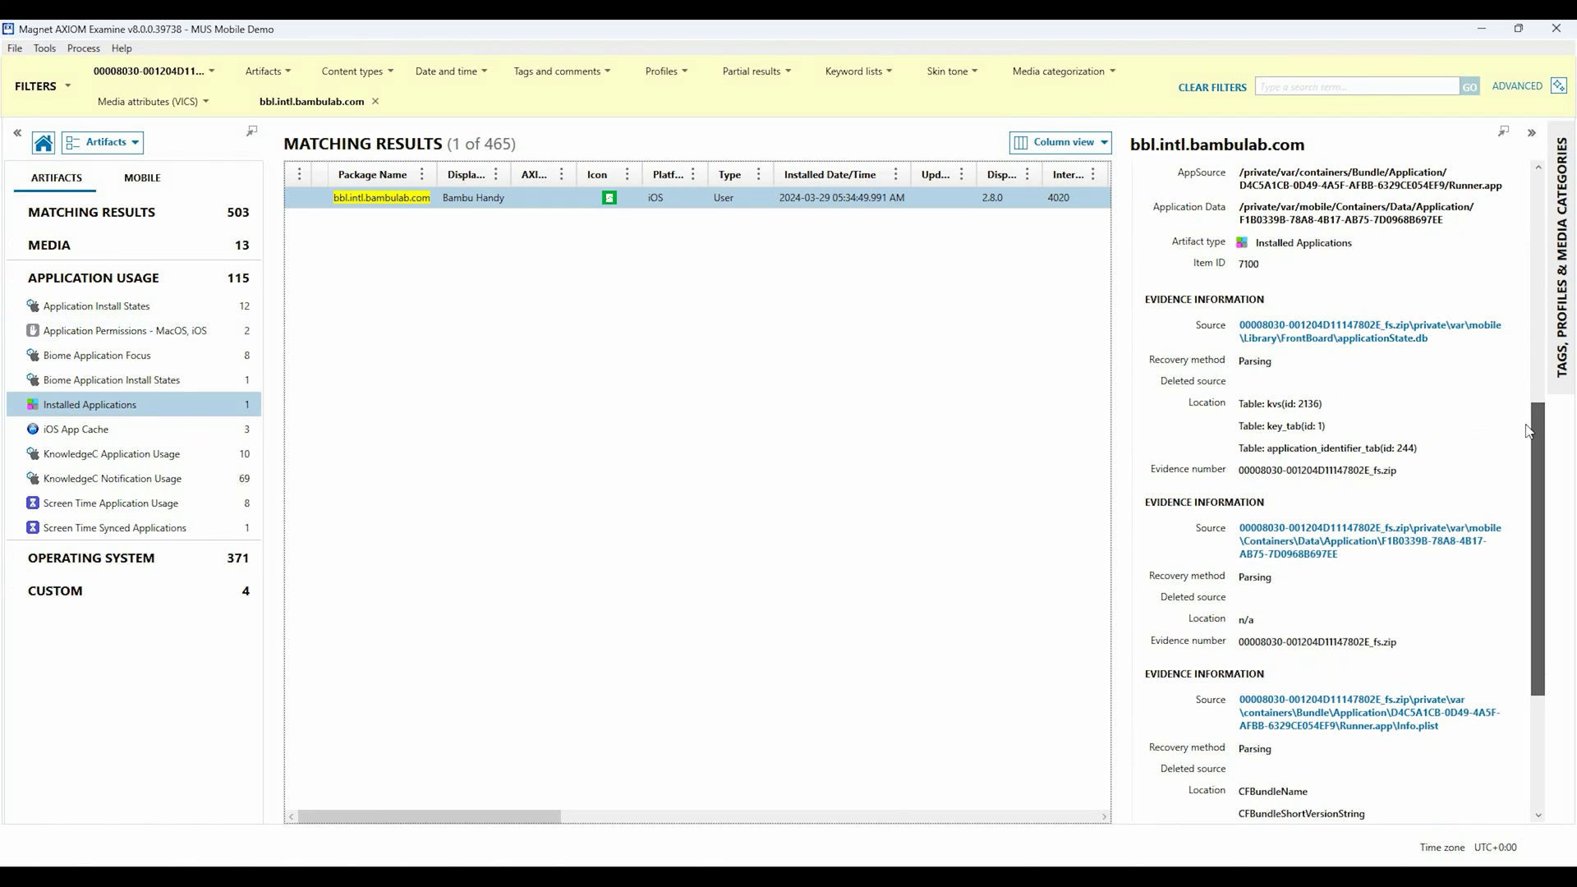
{"action": "left_click_drag", "start_coordinate": [1529, 432], "coordinate": [1529, 442]}
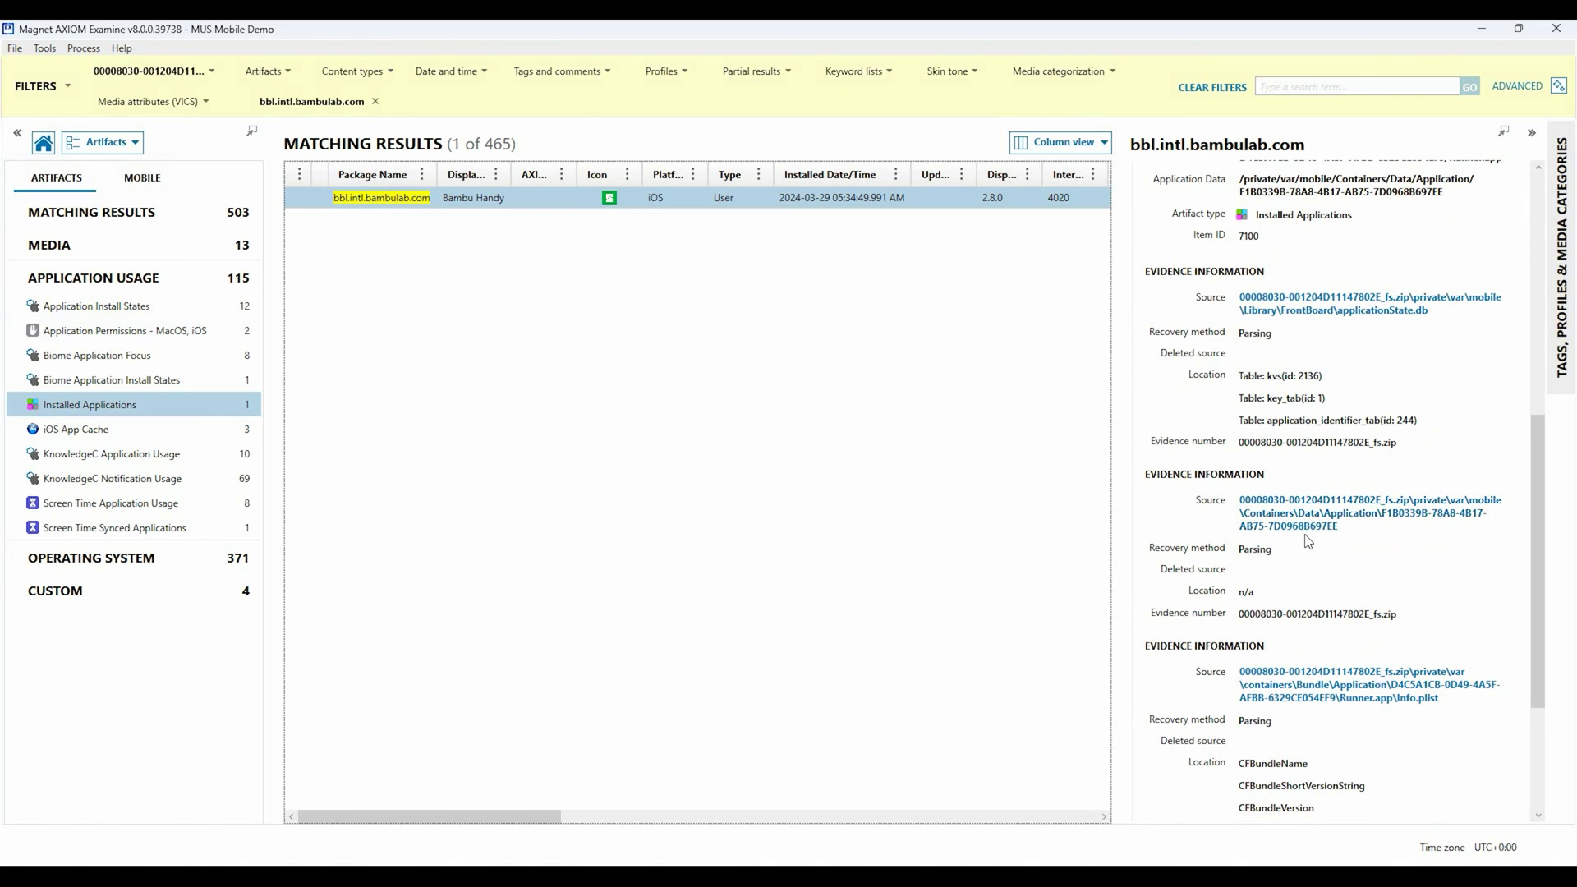
{"action": "left_click", "coordinate": [156, 176]}
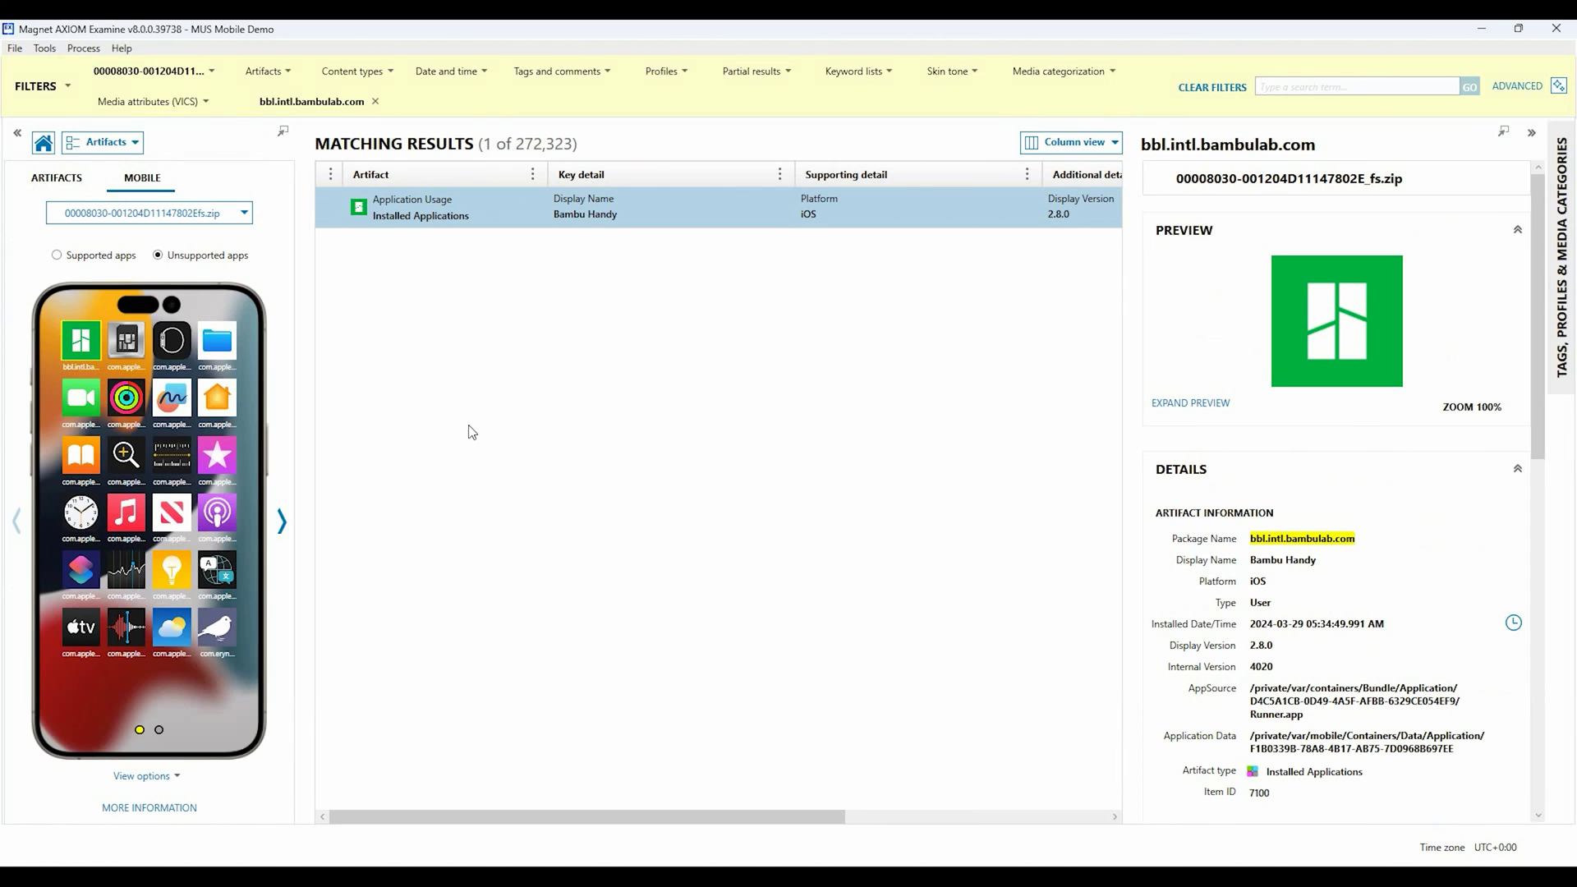
{"action": "left_click", "coordinate": [167, 808]}
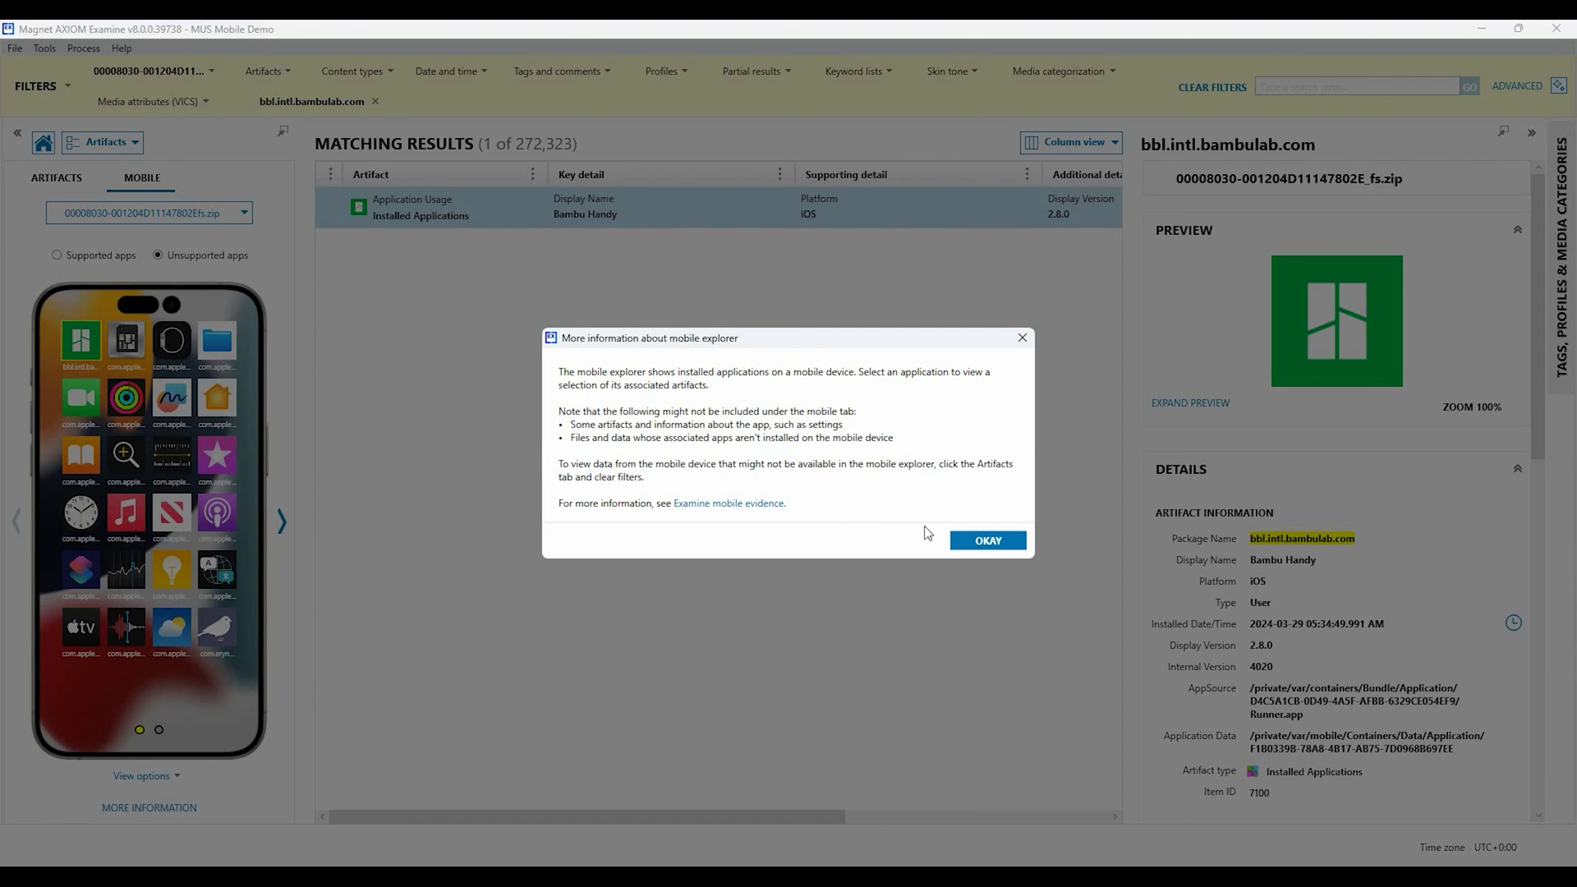
Dismiss the mobile explorer note and show the iPhone's Supported apps like Safari, WhatsApp and Coinbase
{"action": "left_click", "coordinate": [971, 541]}
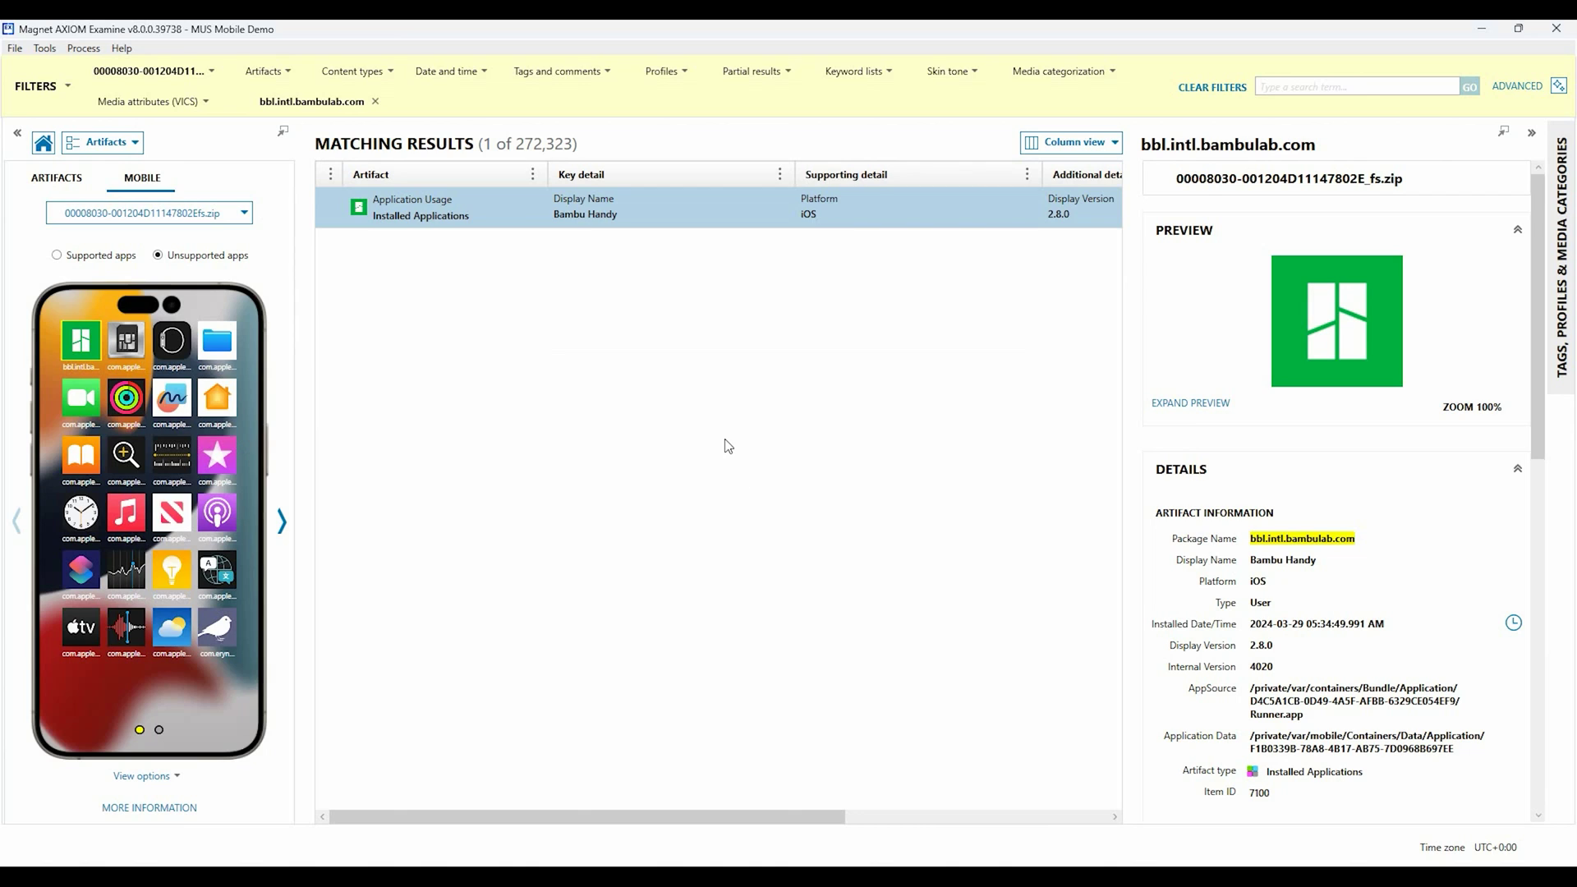
{"action": "key", "text": "alt+Down"}
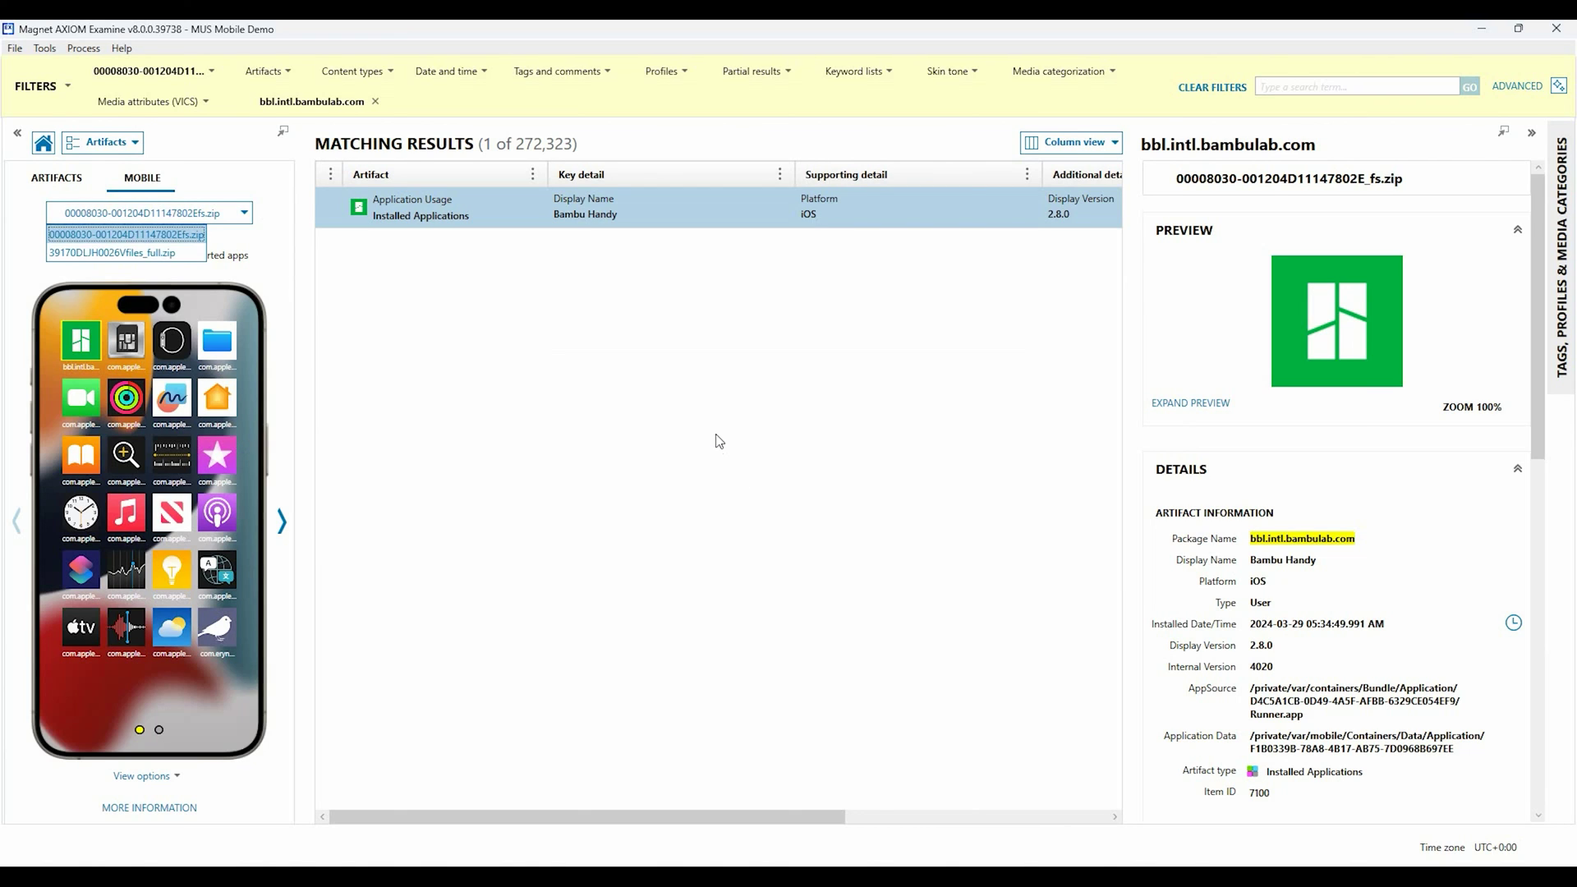
{"action": "key", "text": "Return"}
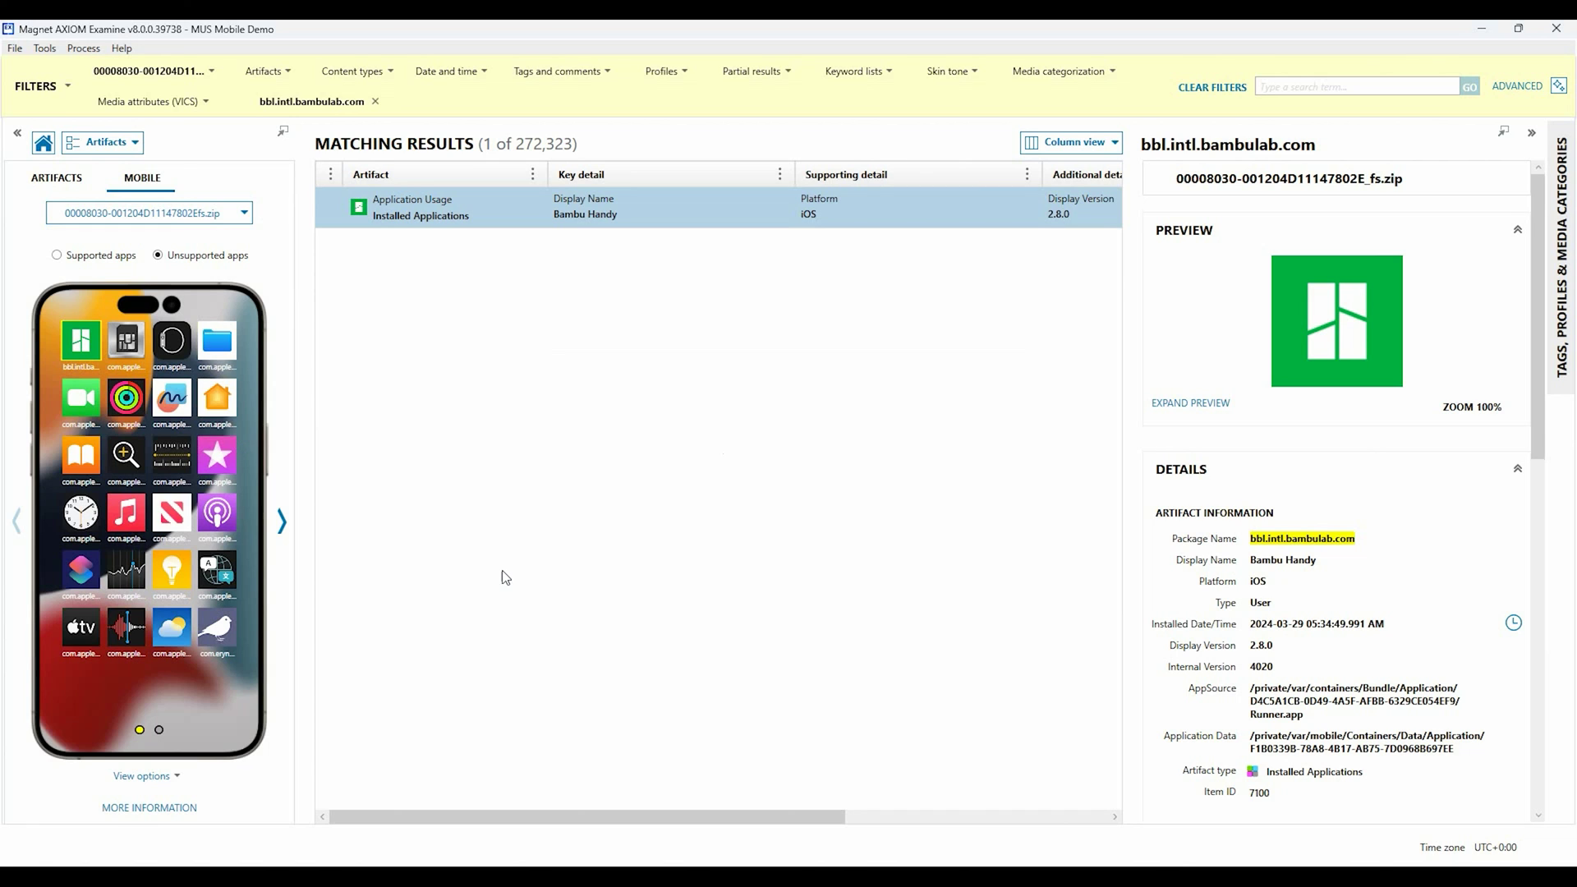
{"action": "left_click", "coordinate": [56, 255]}
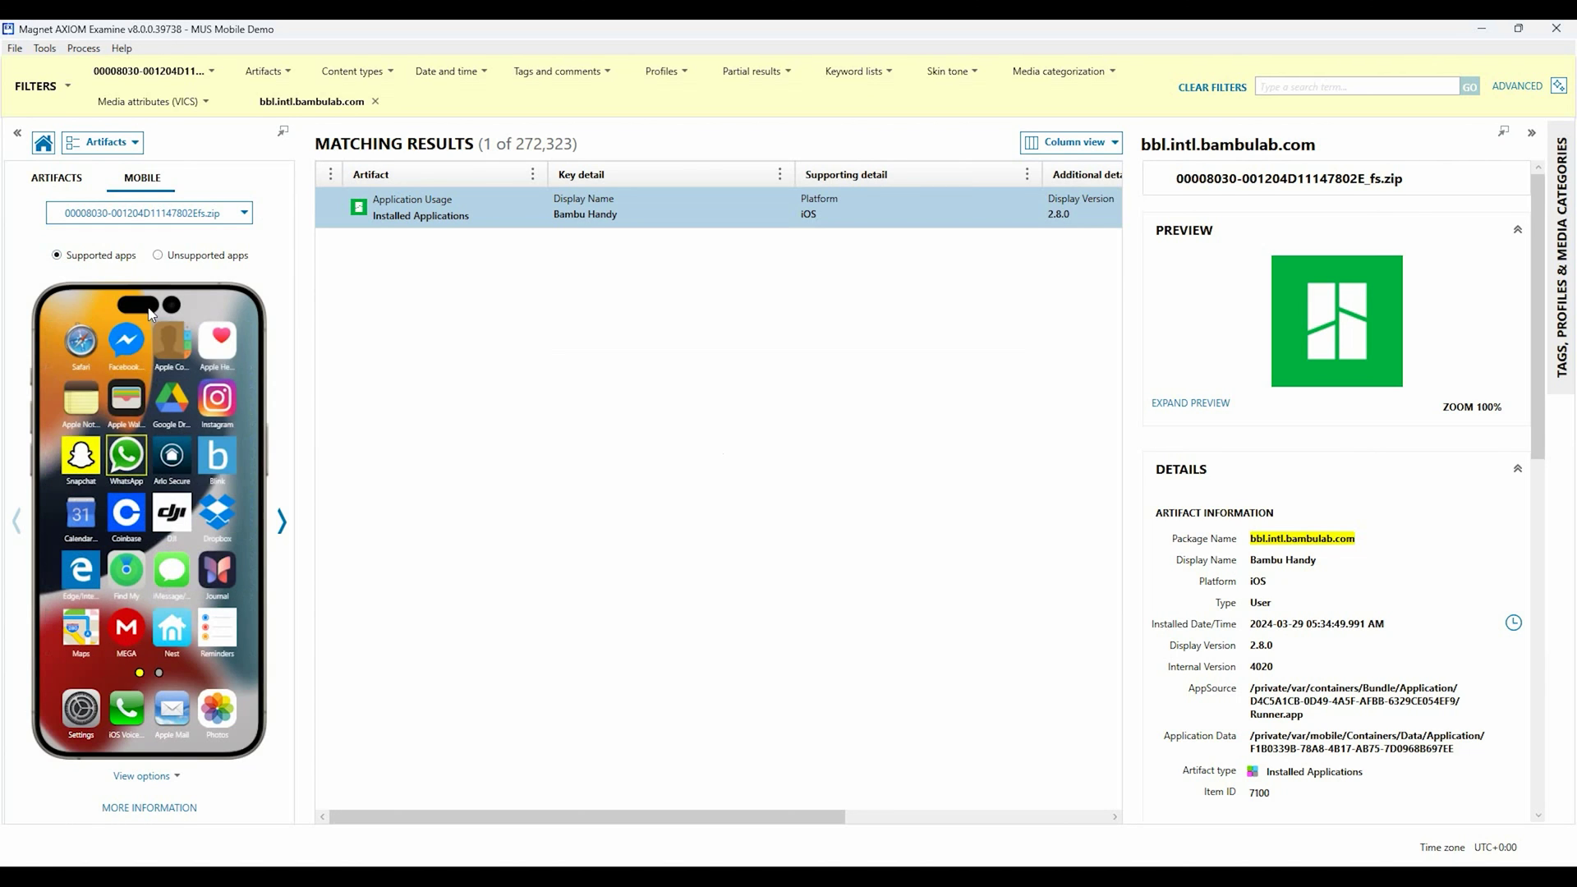